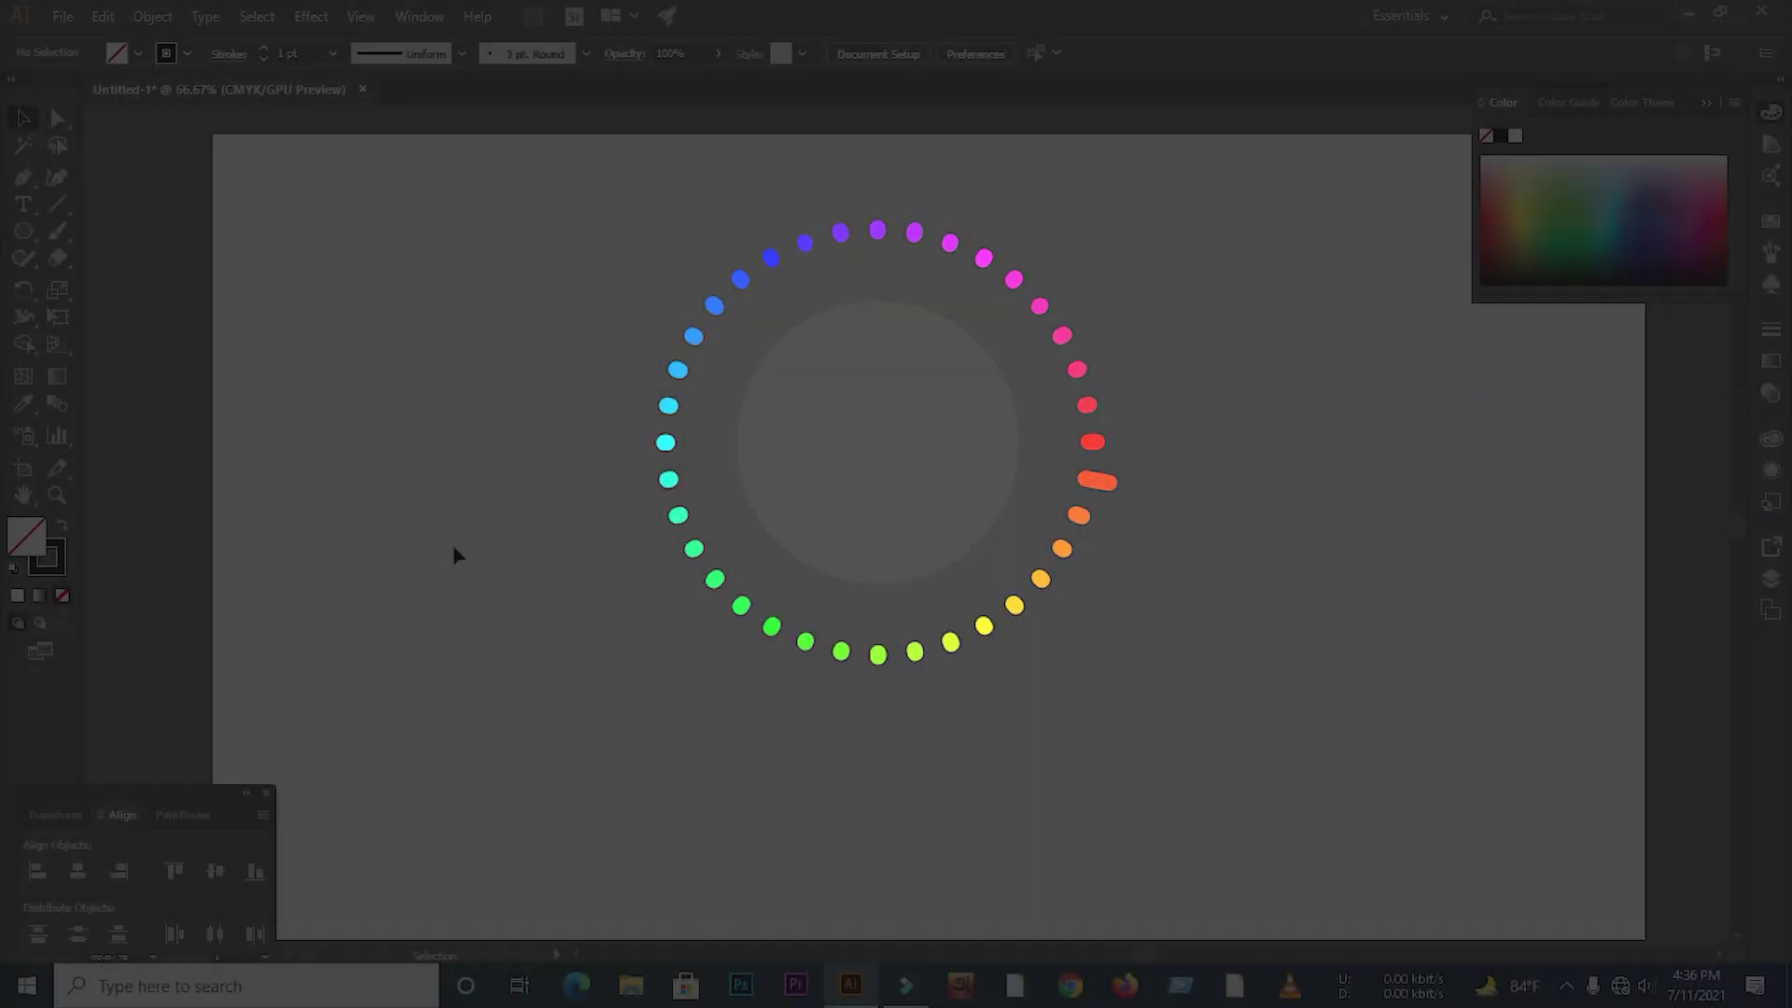
# - Draw a tall vertical line and repeat it into a row of twelve evenly spaced lines
pyautogui.click(57, 205)
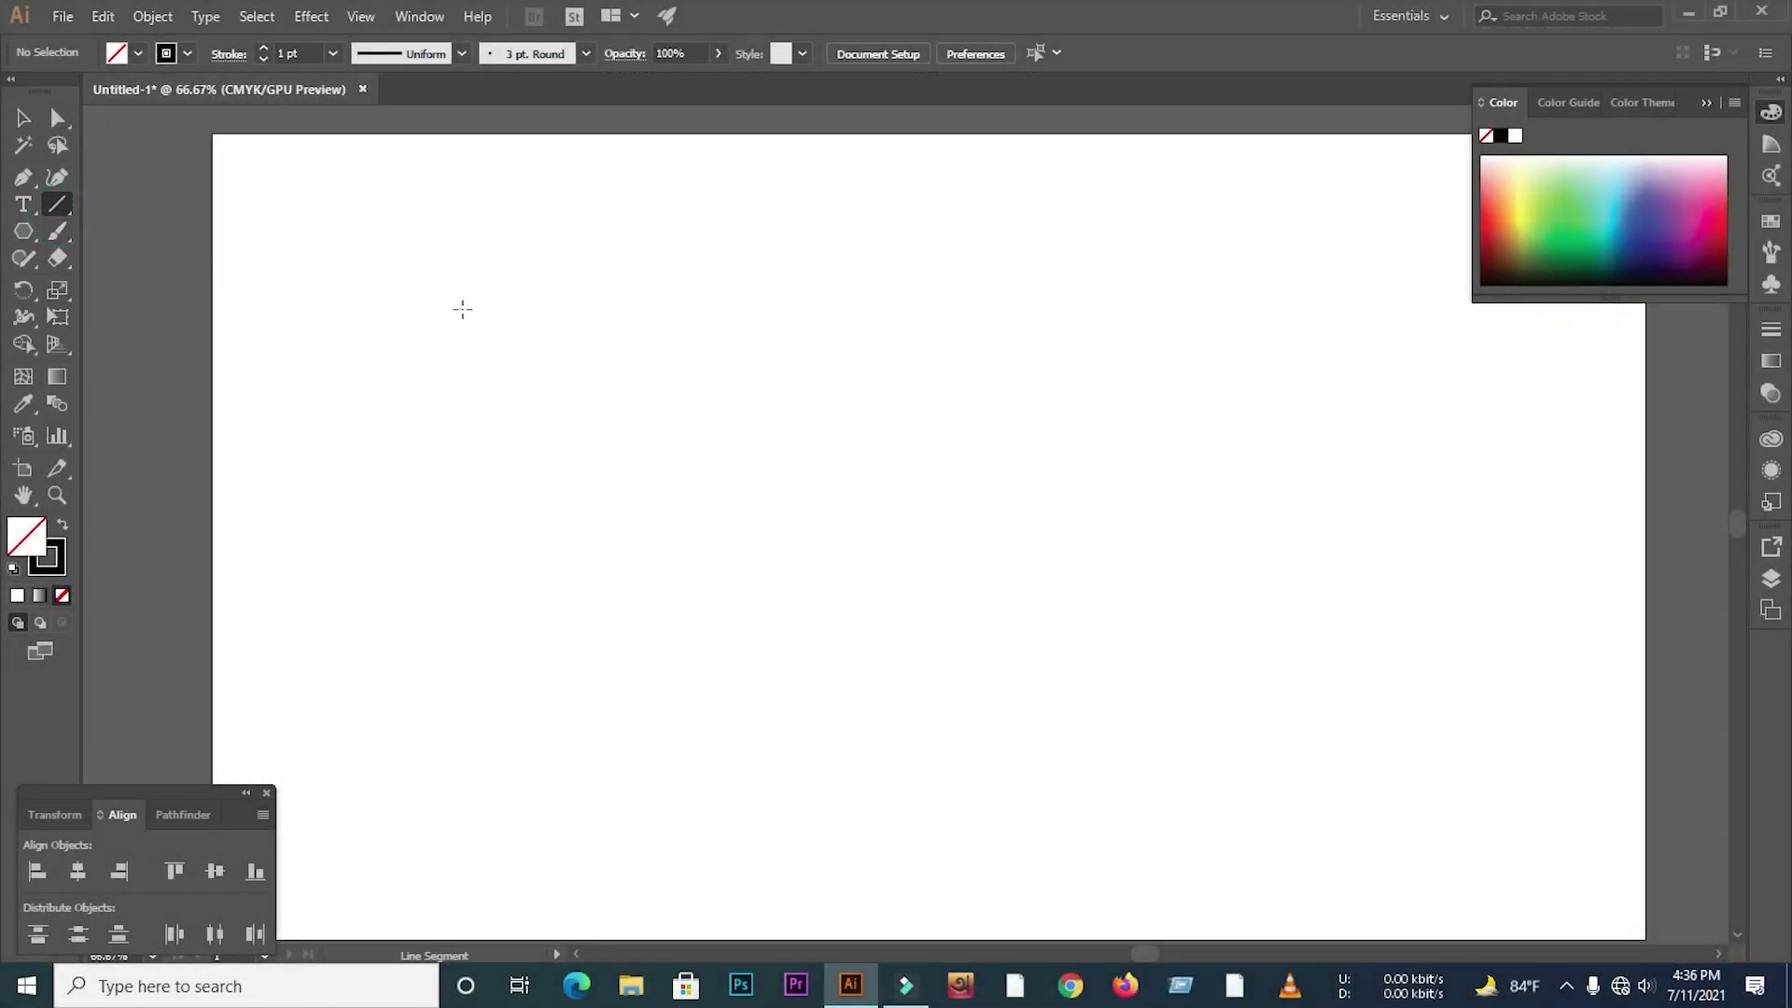
pyautogui.moveTo(461, 248); pyautogui.dragTo(461, 849)
pyautogui.click(23, 116)
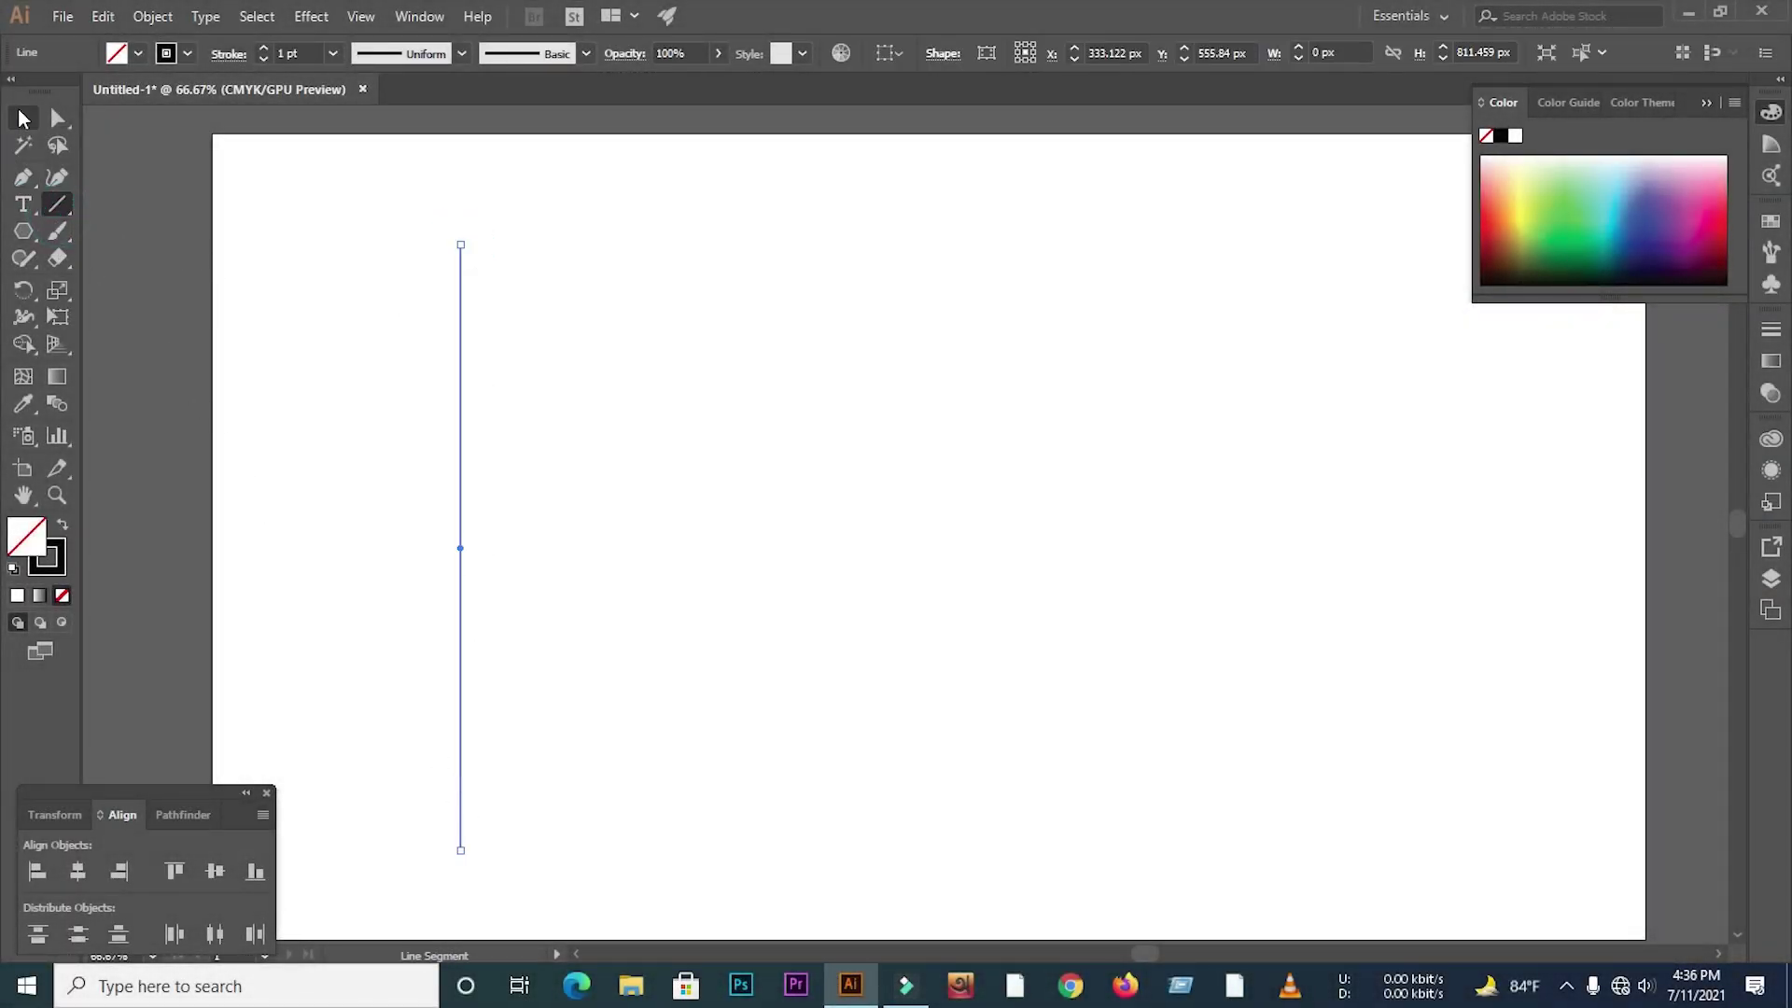
pyautogui.moveTo(459, 445); pyautogui.dragTo(489, 446)
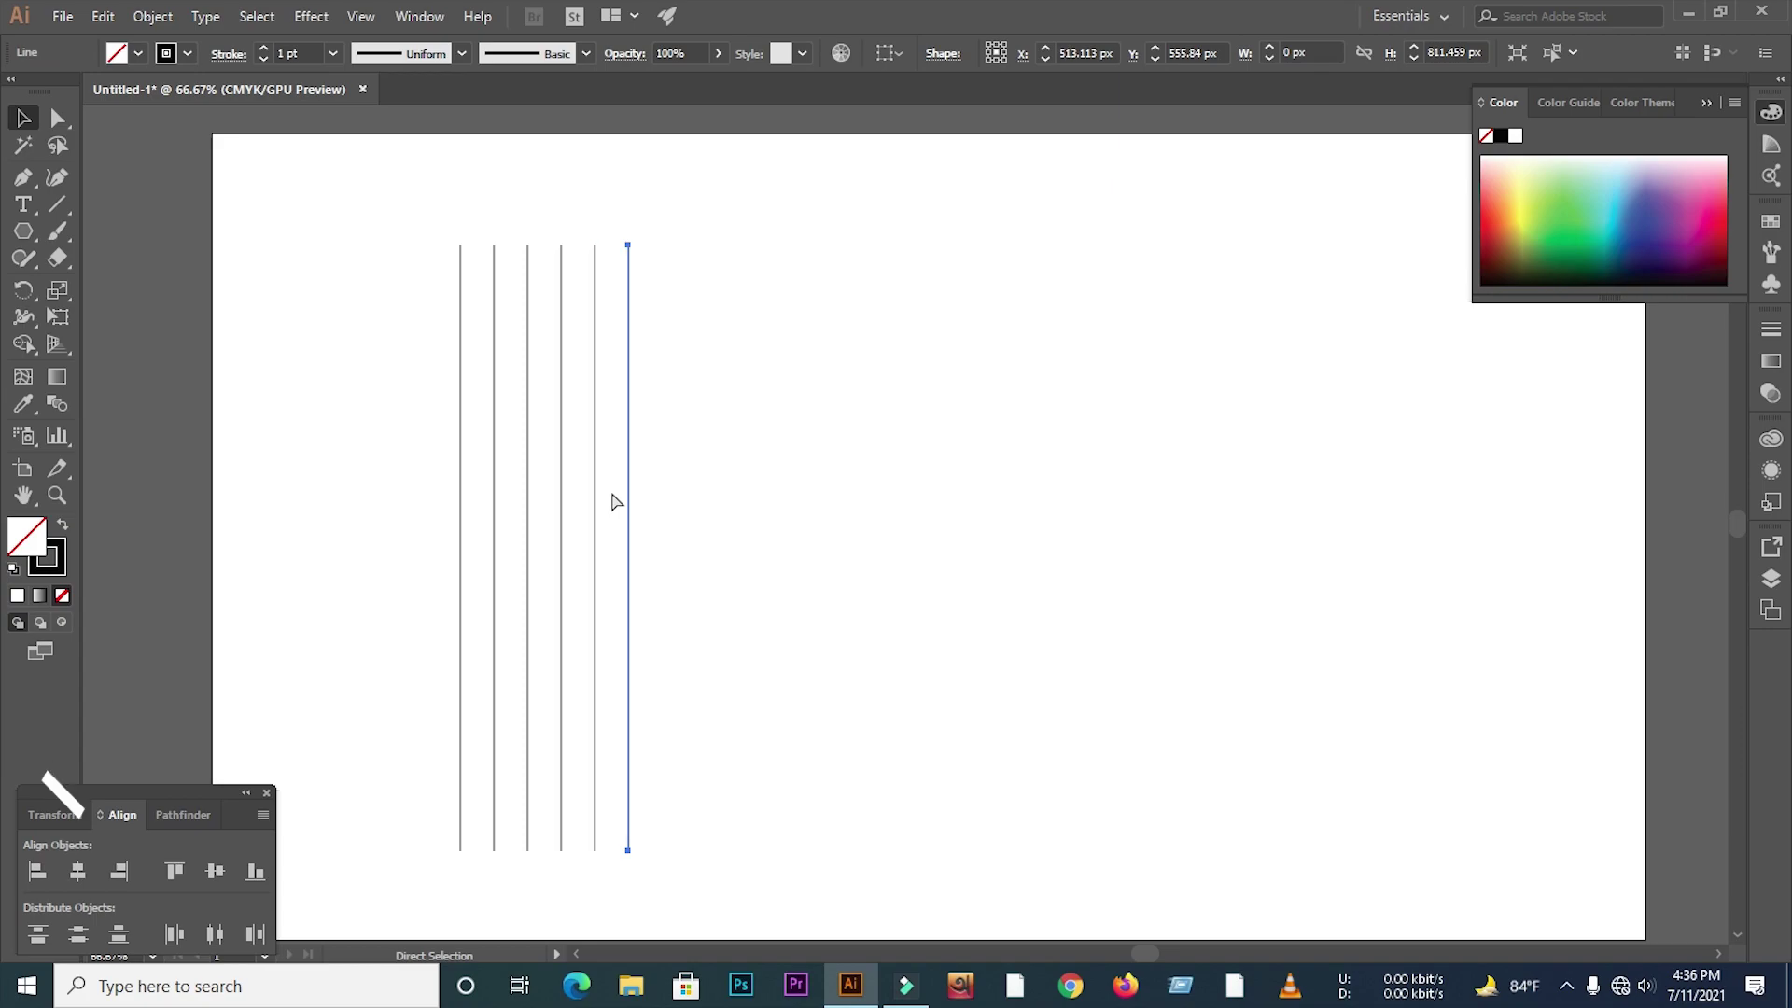
pyautogui.hotkey('ctrl', 'd')
pyautogui.hotkey('ctrl', 'd')
pyautogui.hotkey('ctrl', 'd')
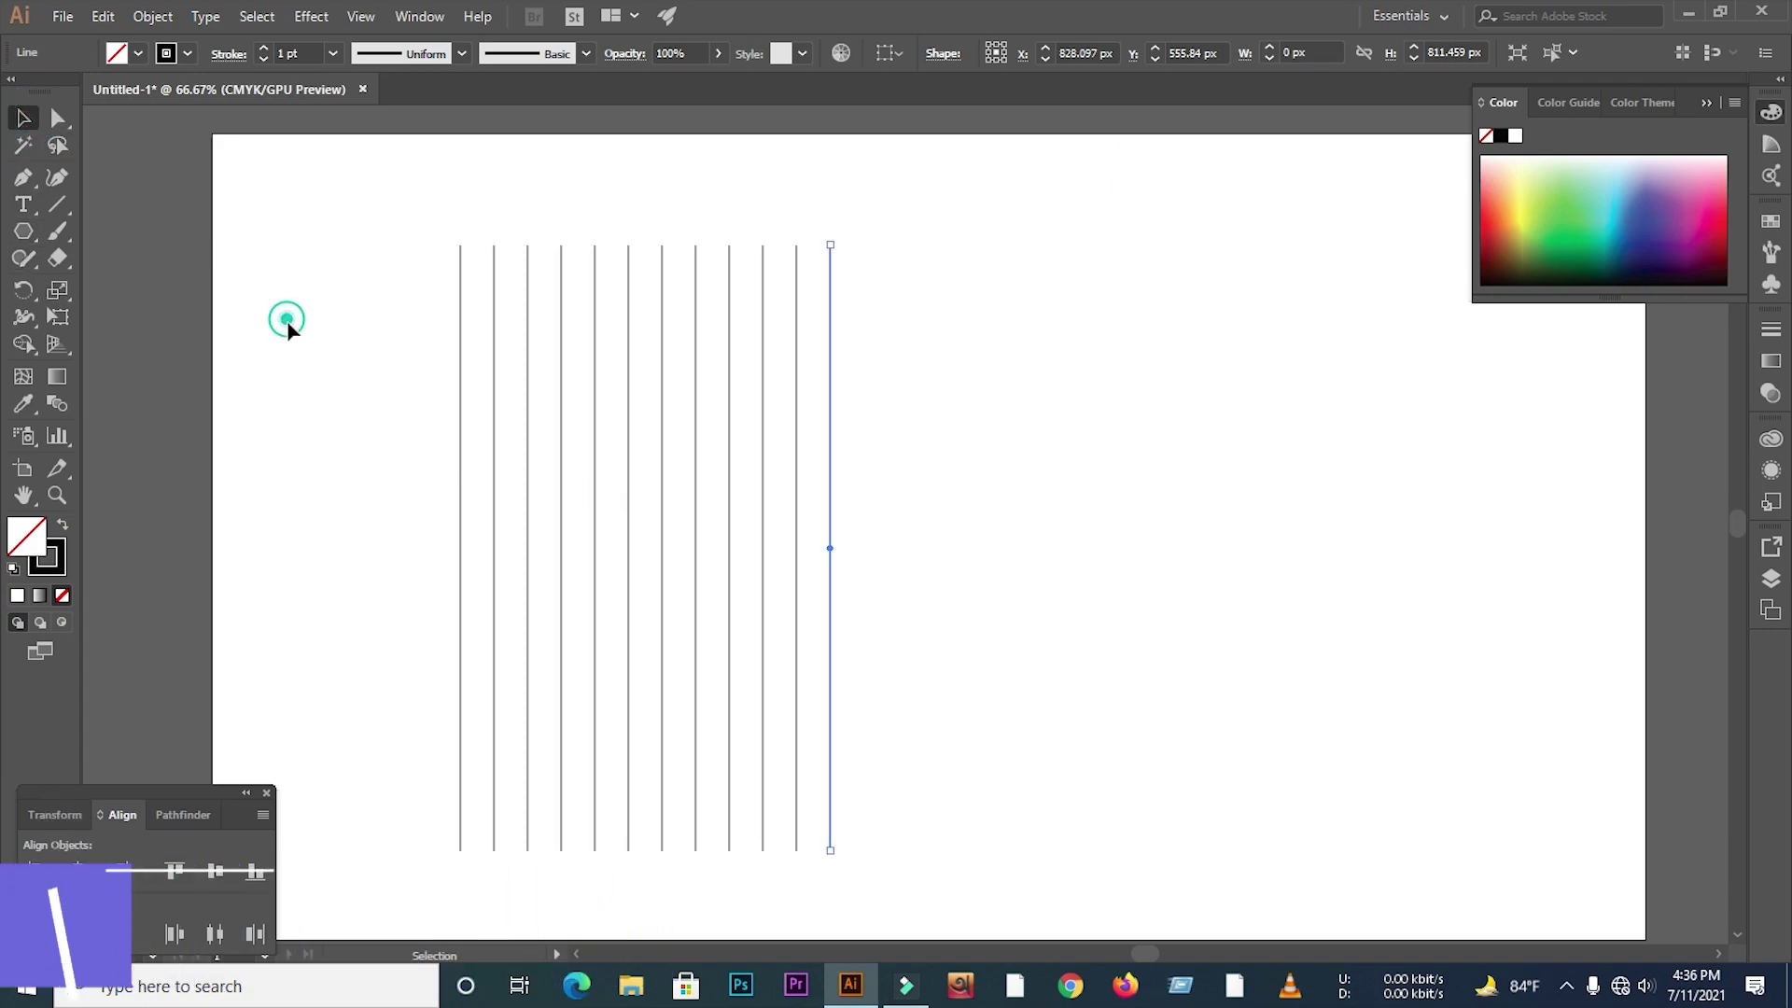
# - Group the vertical lines, shift the group right, and stretch it taller
pyautogui.moveTo(287, 317); pyautogui.dragTo(987, 599)
pyautogui.rightClick(771, 442)
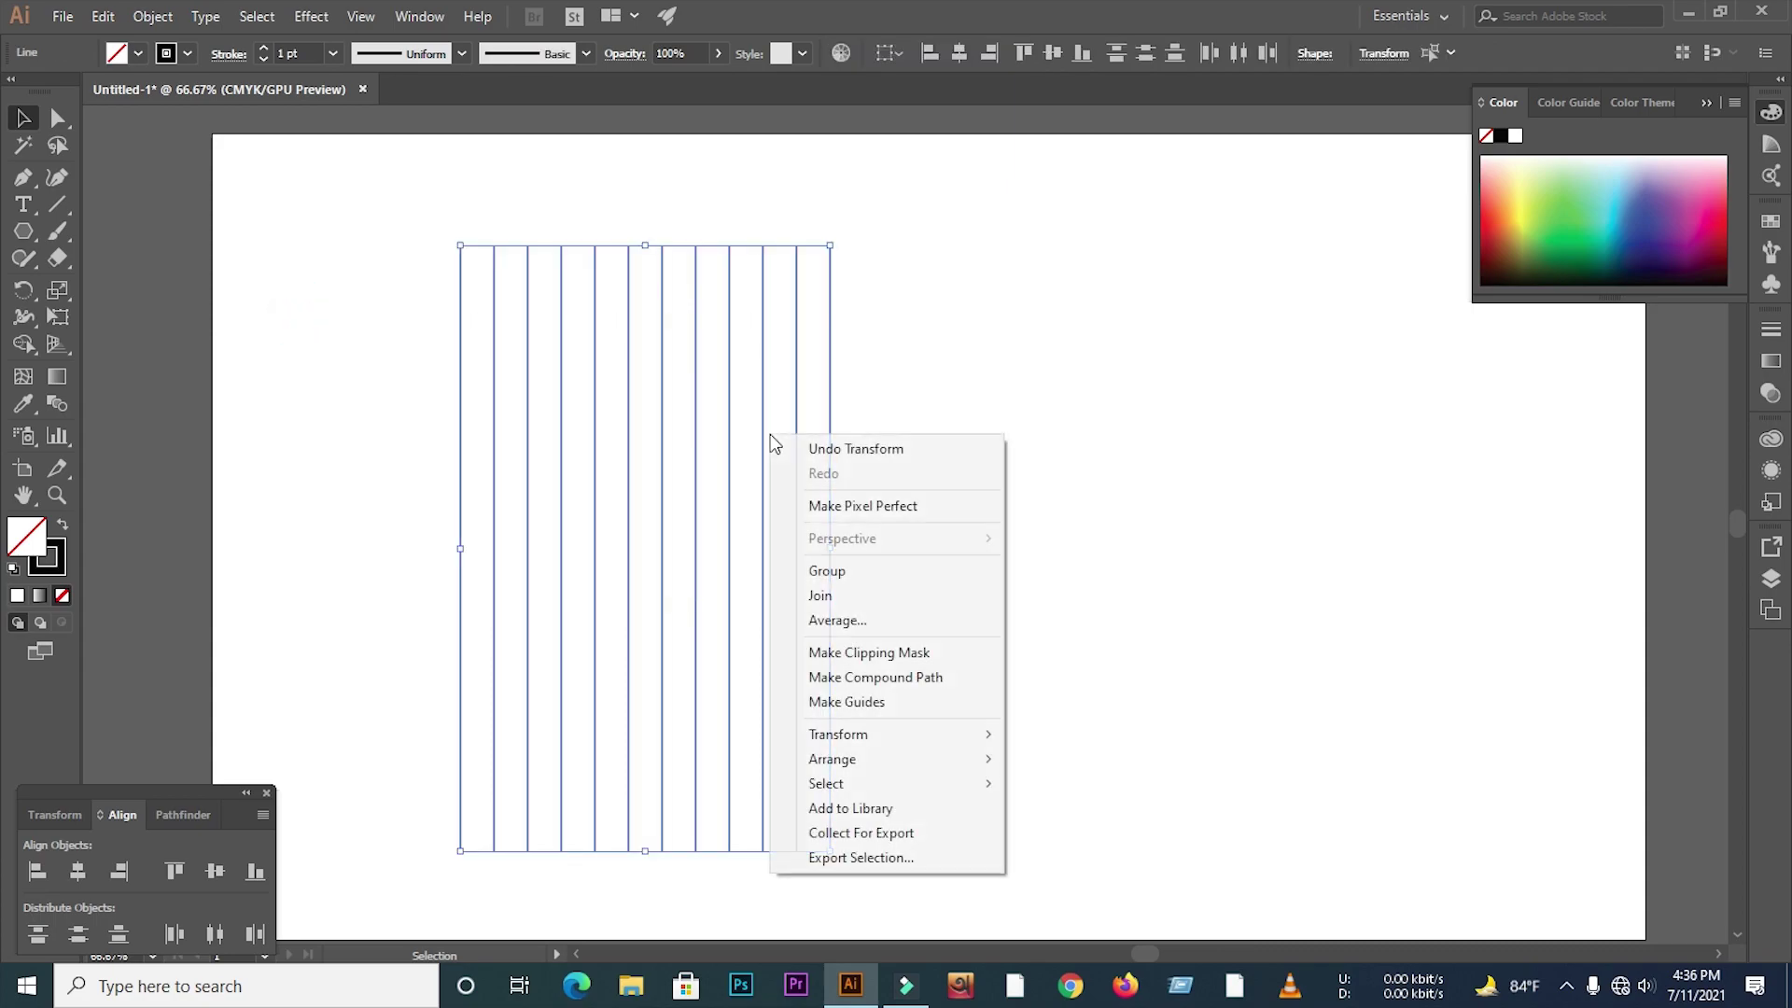
pyautogui.click(850, 571)
pyautogui.click(1008, 524)
pyautogui.moveTo(829, 462); pyautogui.dragTo(987, 474)
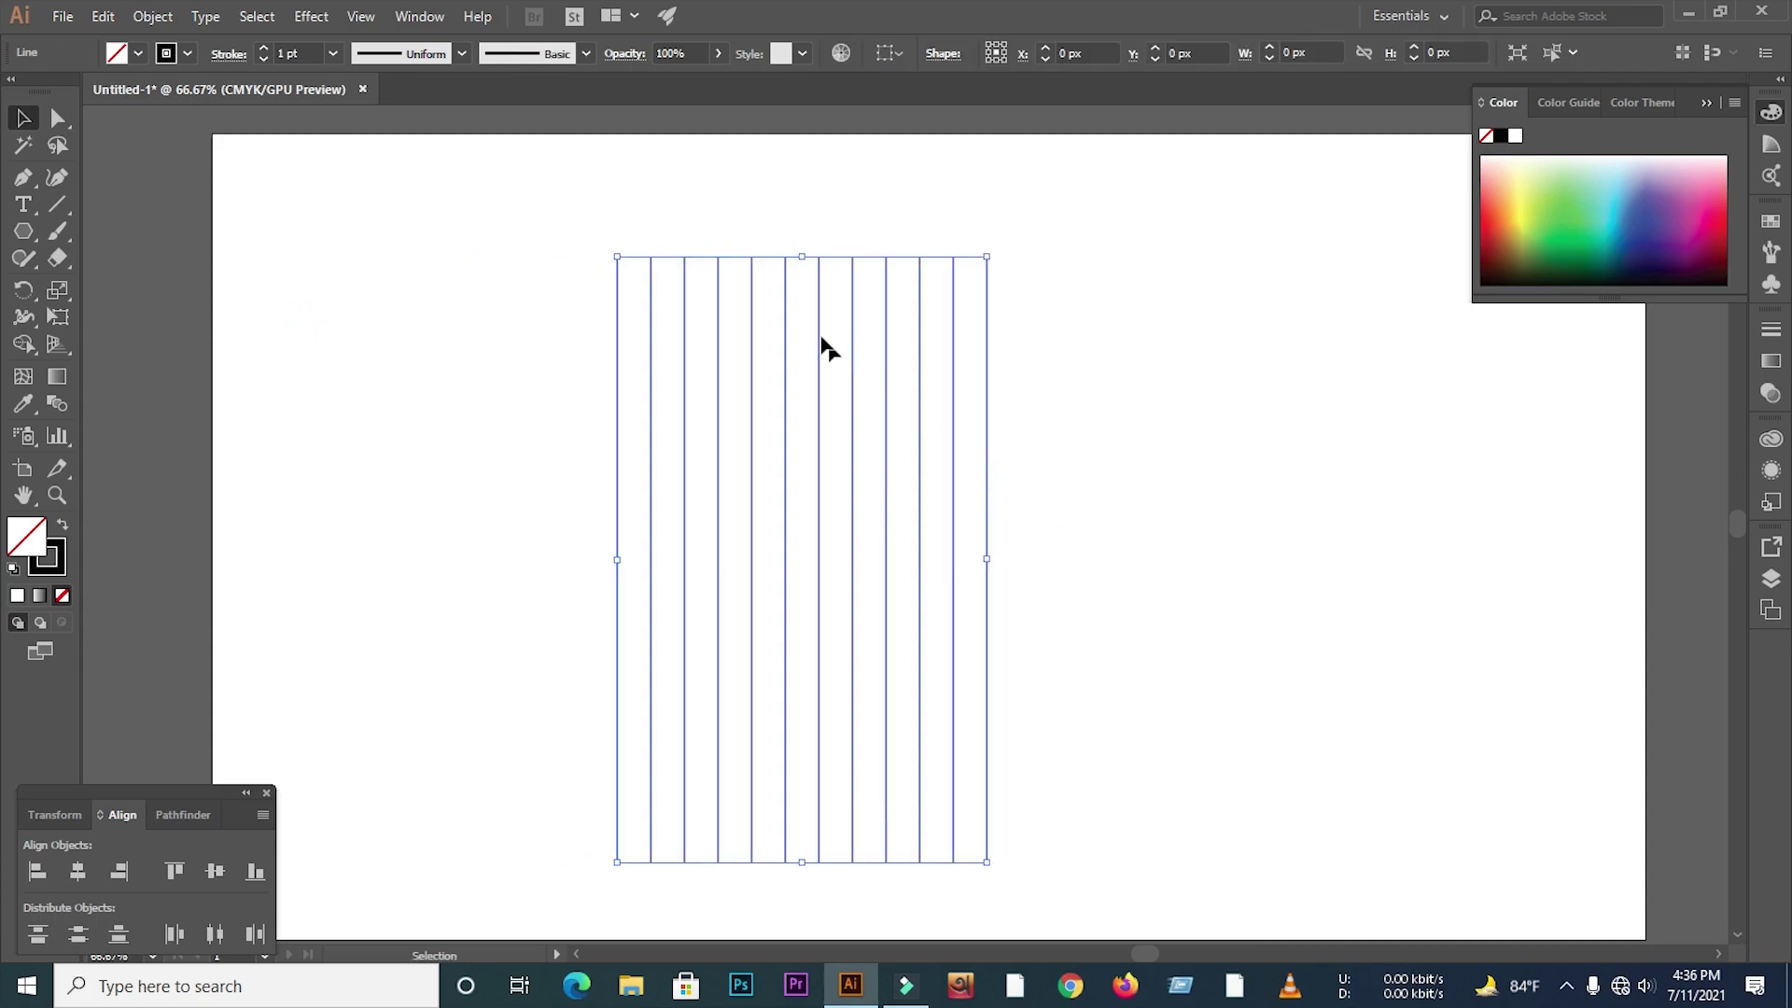
pyautogui.moveTo(804, 259); pyautogui.dragTo(808, 163)
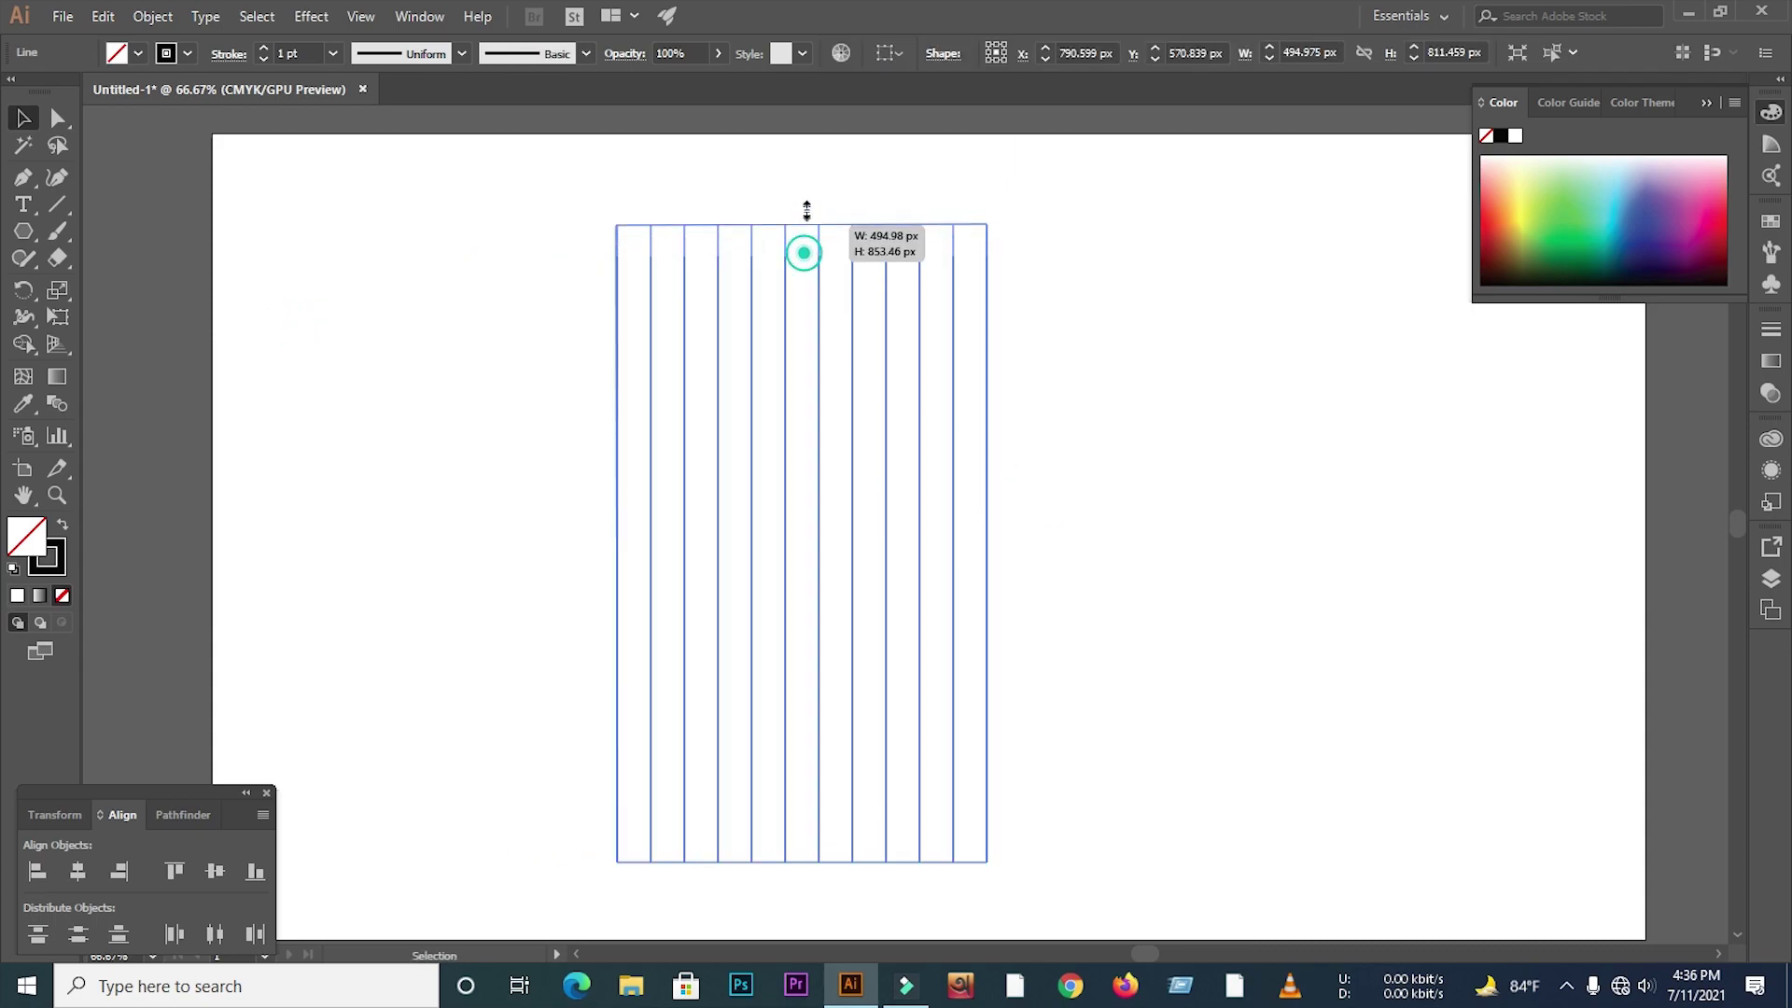
# - Add a 60° rotated copy of the line group plus a mirrored copy of it
pyautogui.rightClick(953, 384)
pyautogui.click(1015, 577)
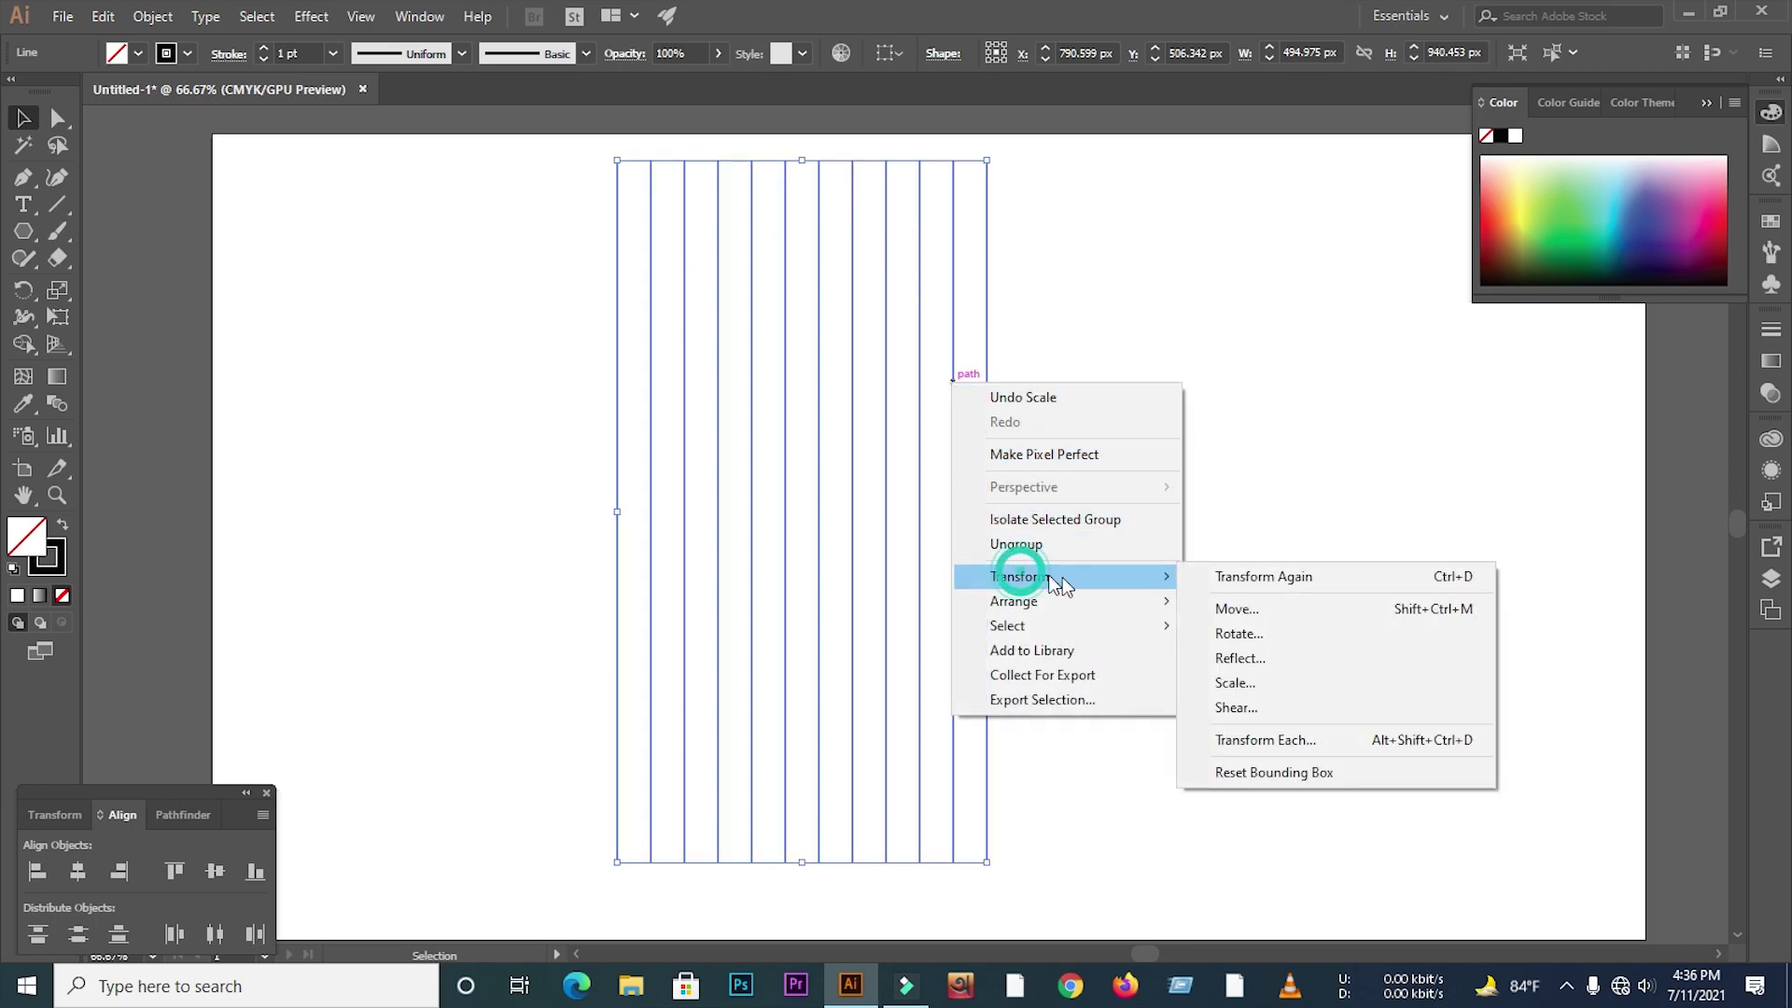
pyautogui.click(1239, 633)
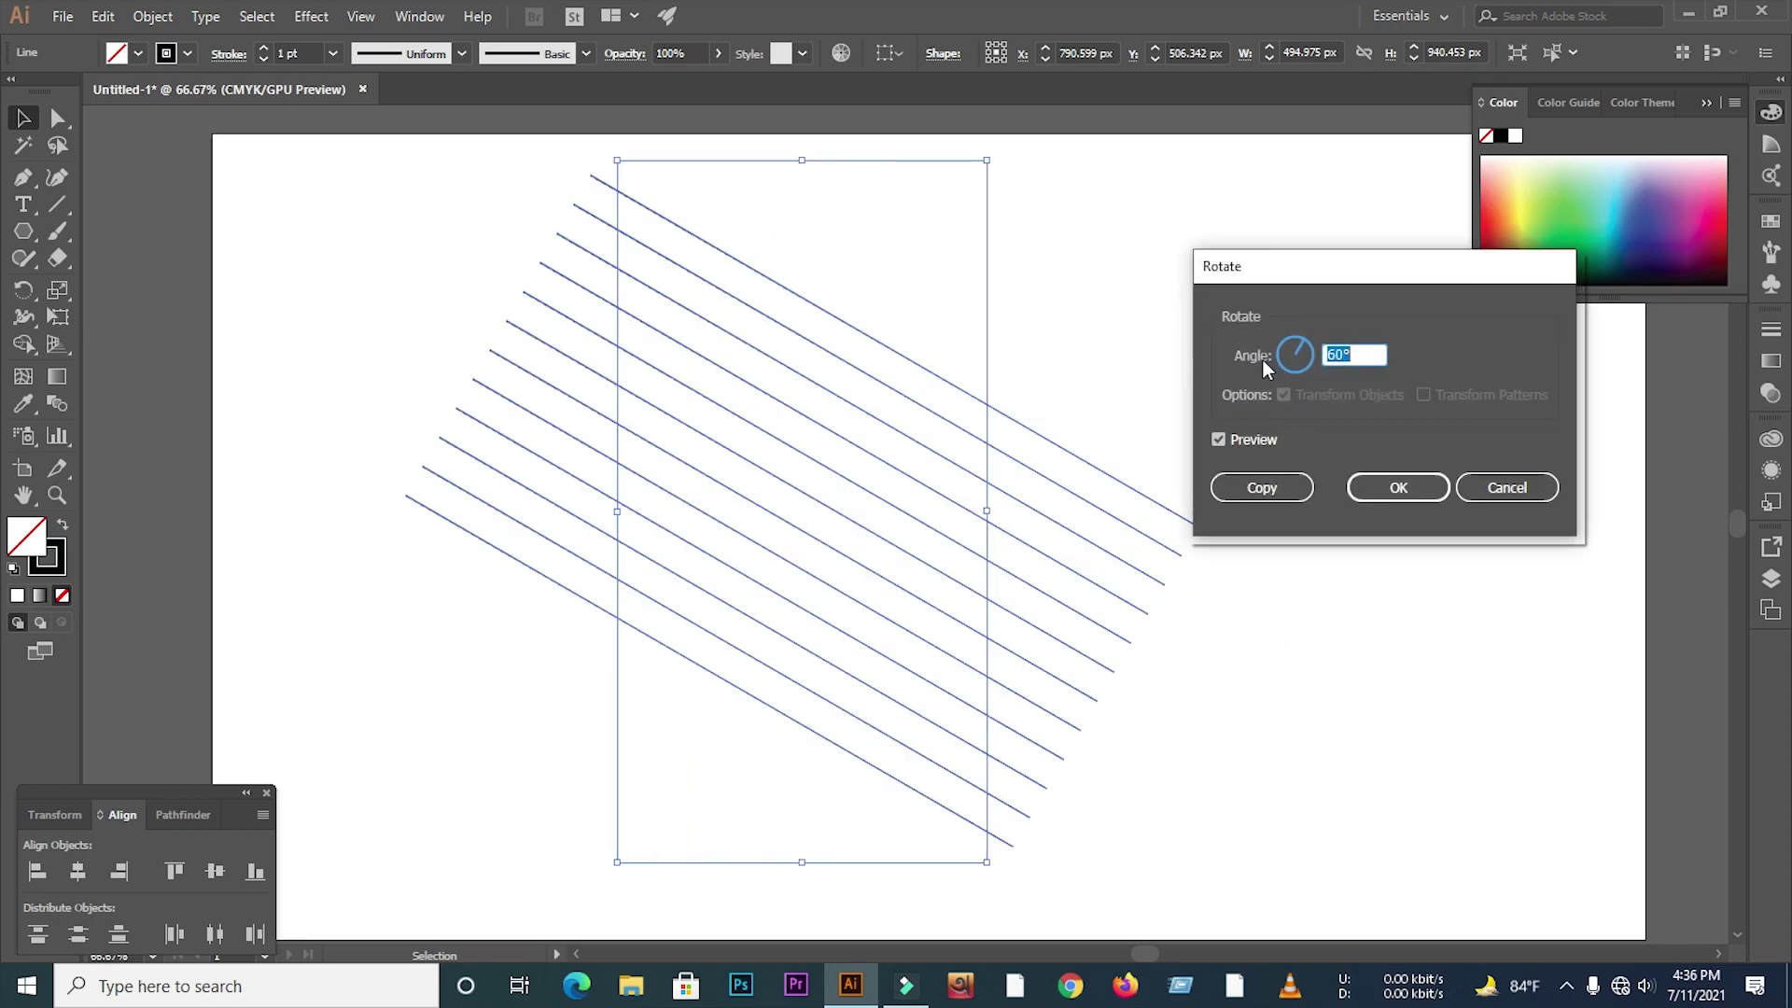
pyautogui.click(1270, 488)
pyautogui.rightClick(1067, 453)
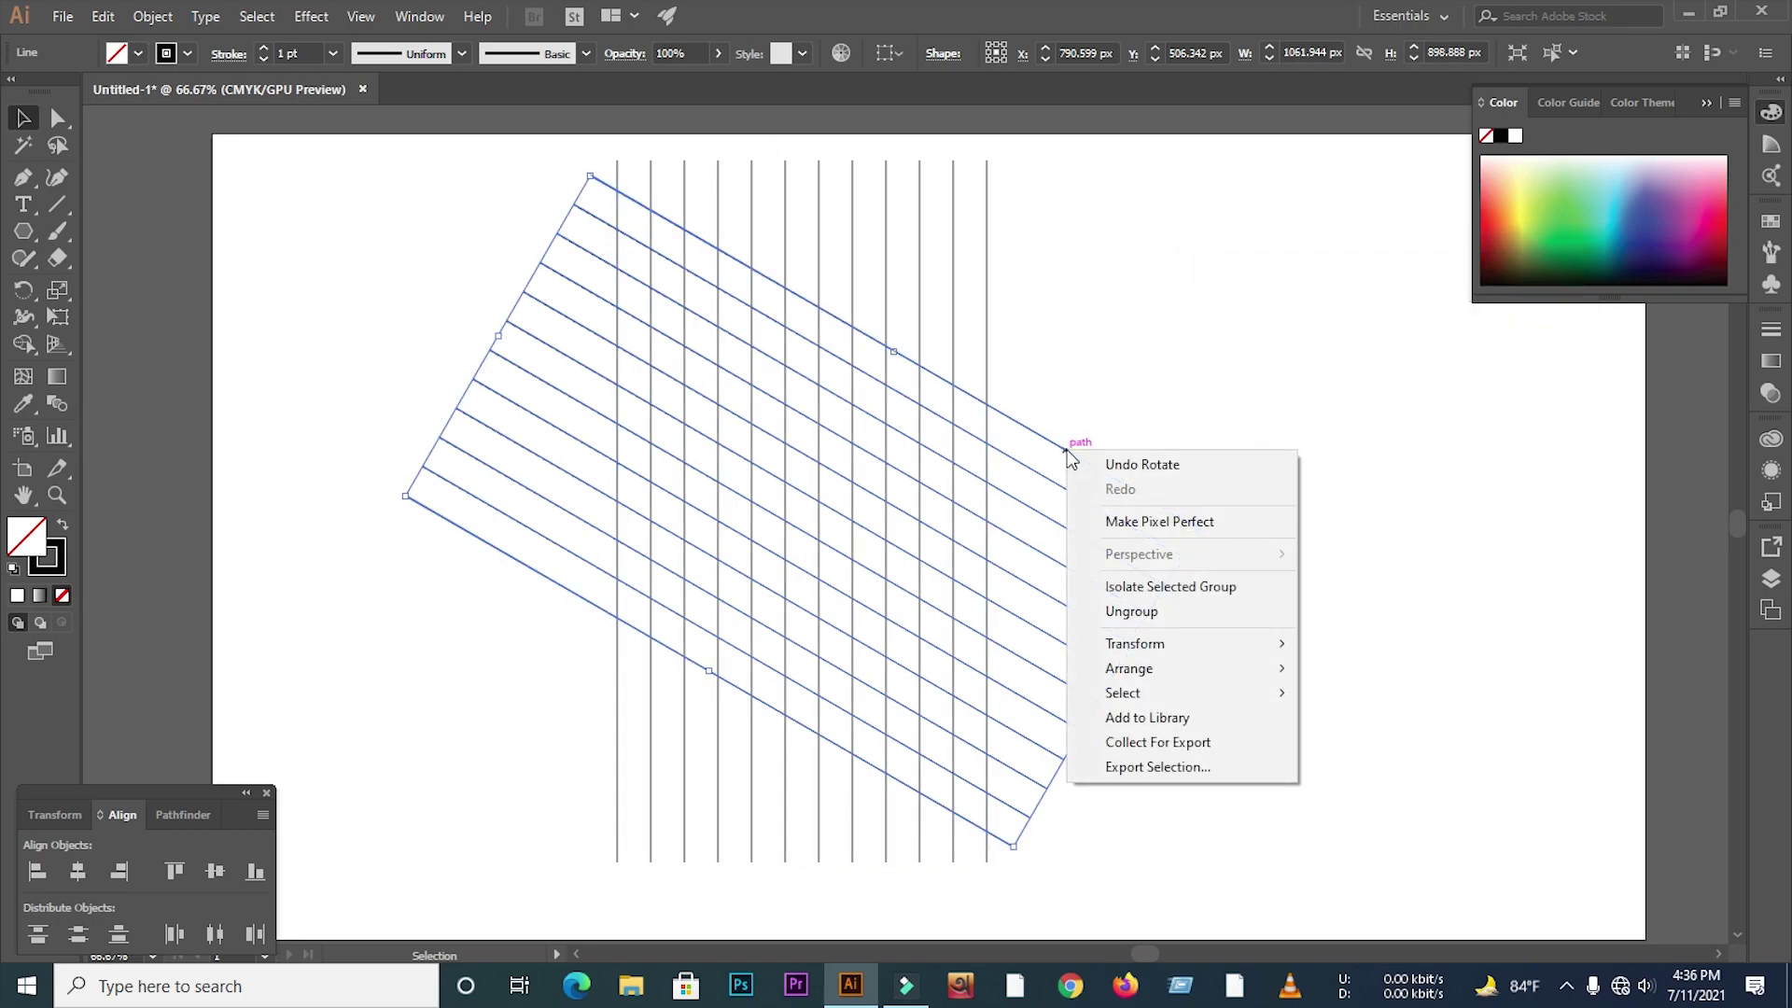
pyautogui.moveTo(1133, 642)
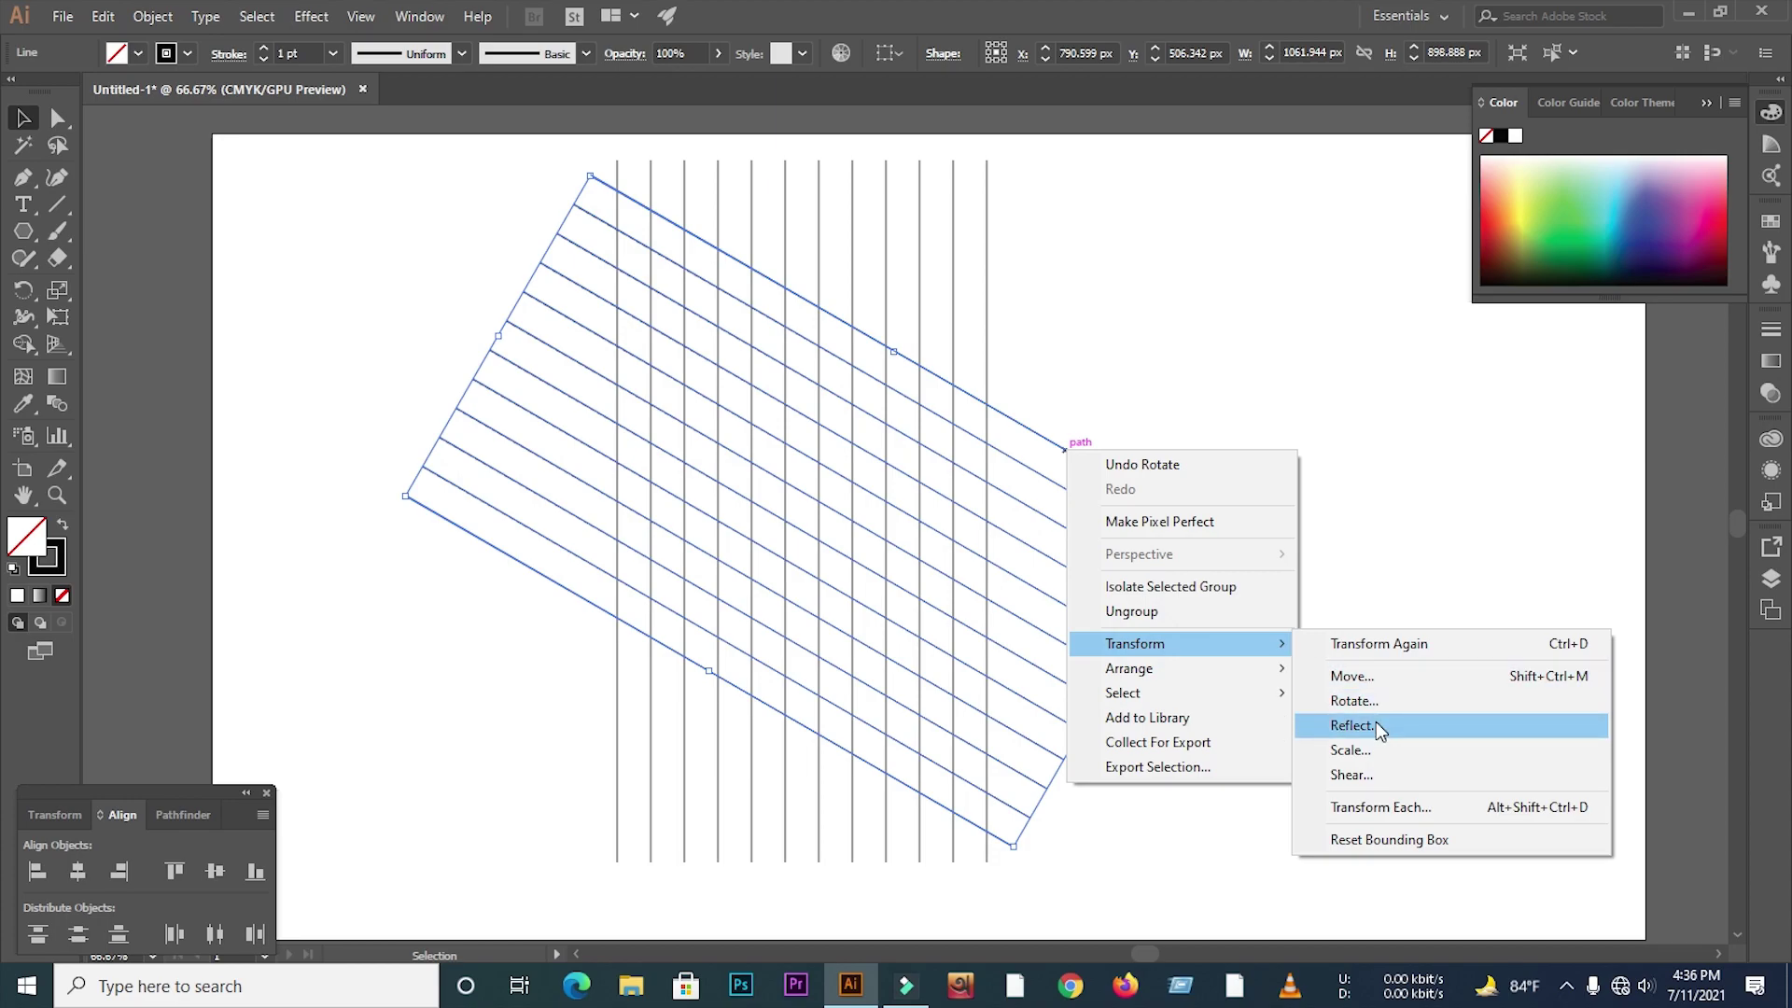
pyautogui.click(1376, 721)
pyautogui.click(1358, 682)
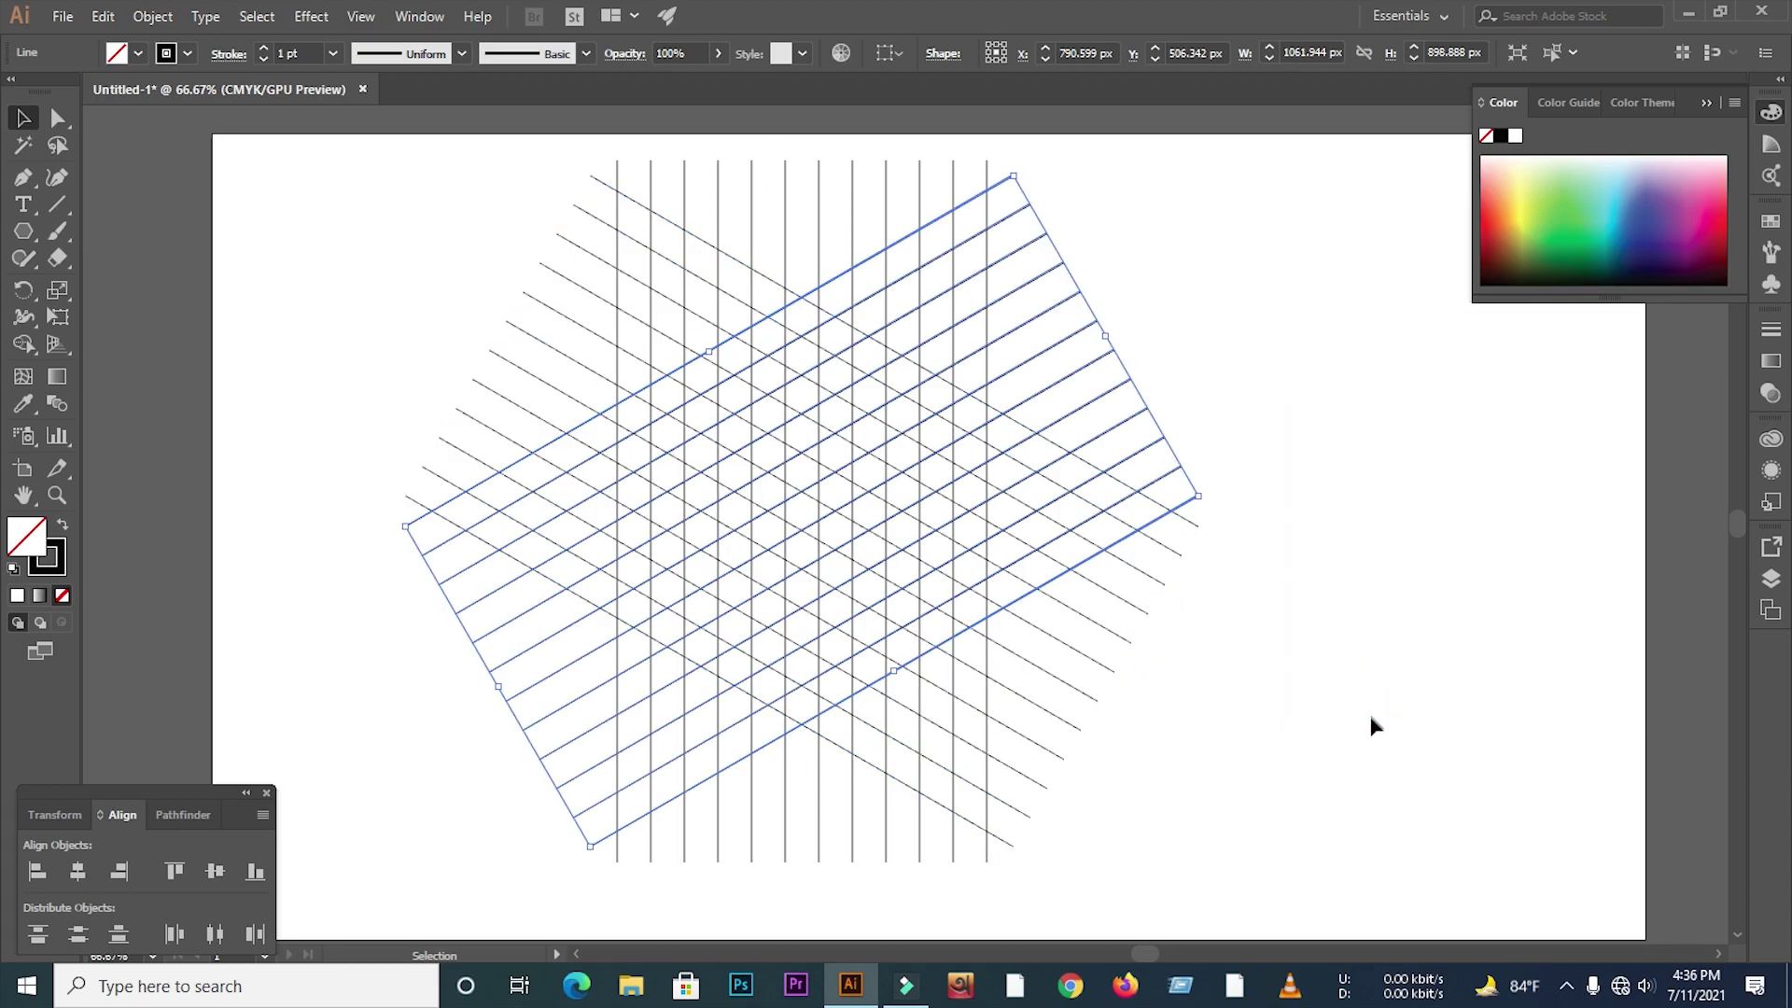
pyautogui.click(1370, 721)
# - Give the grid a solid black fill with no stroke, then merge cells into the T
pyautogui.moveTo(560, 478); pyautogui.dragTo(475, 353)
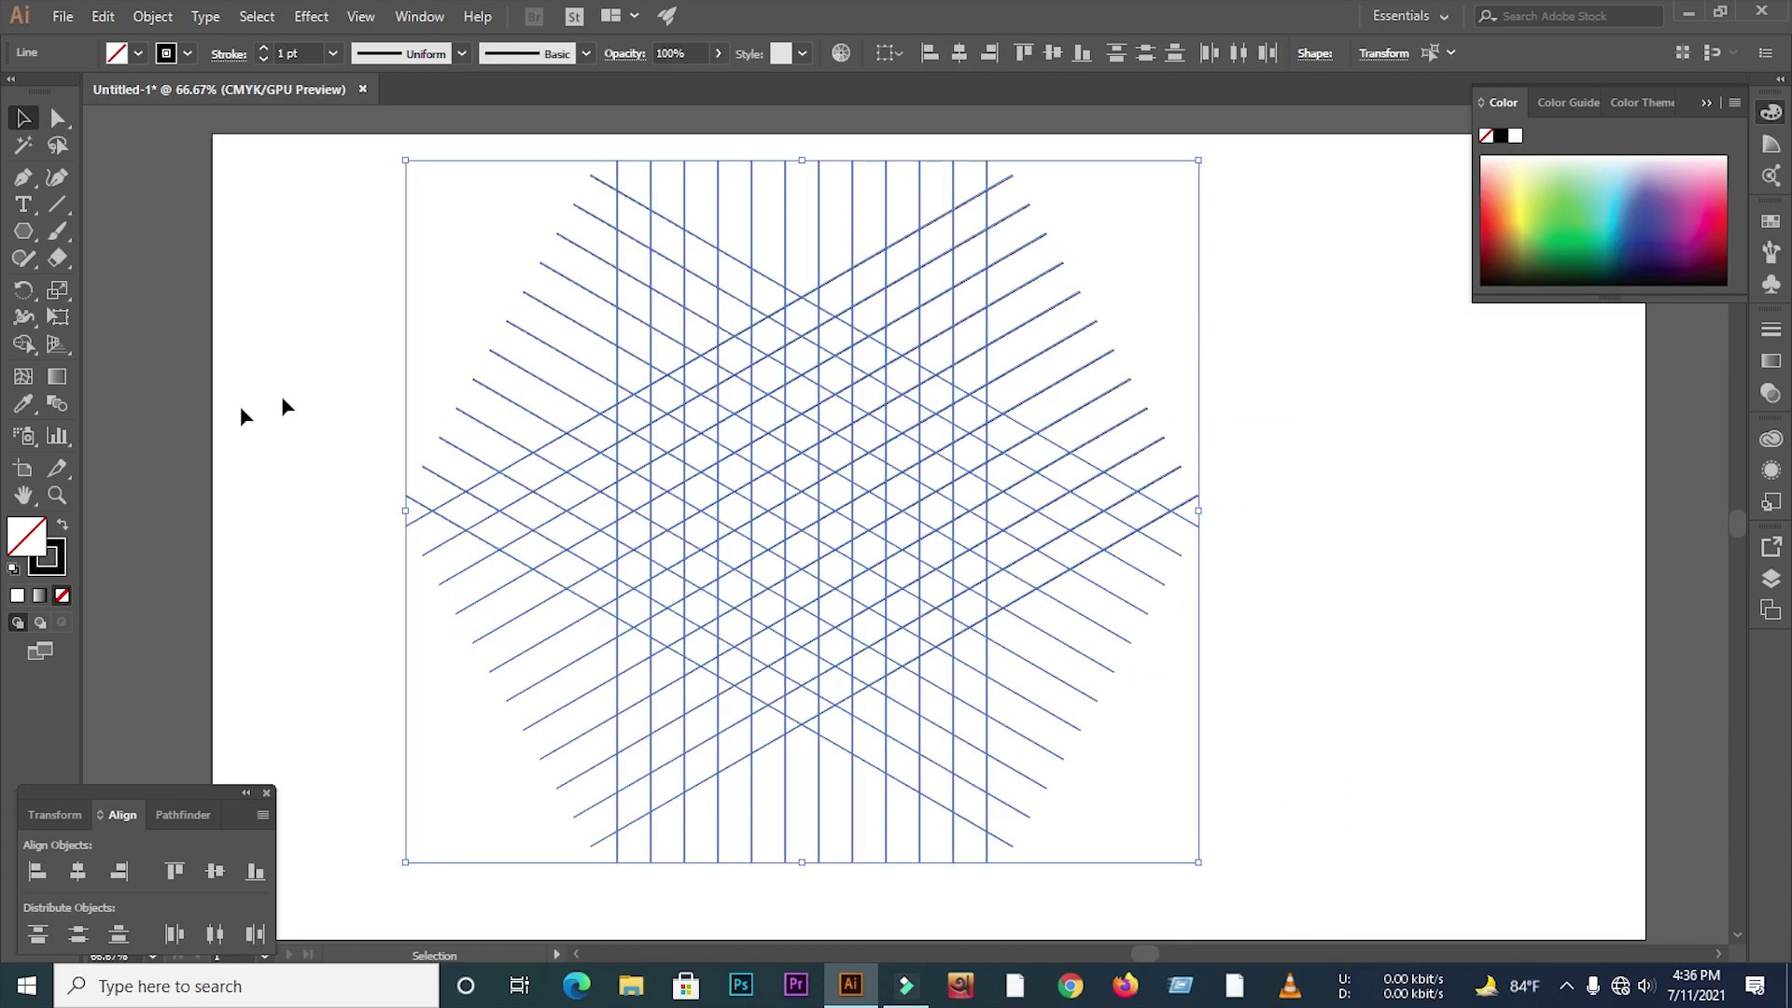
pyautogui.click(64, 528)
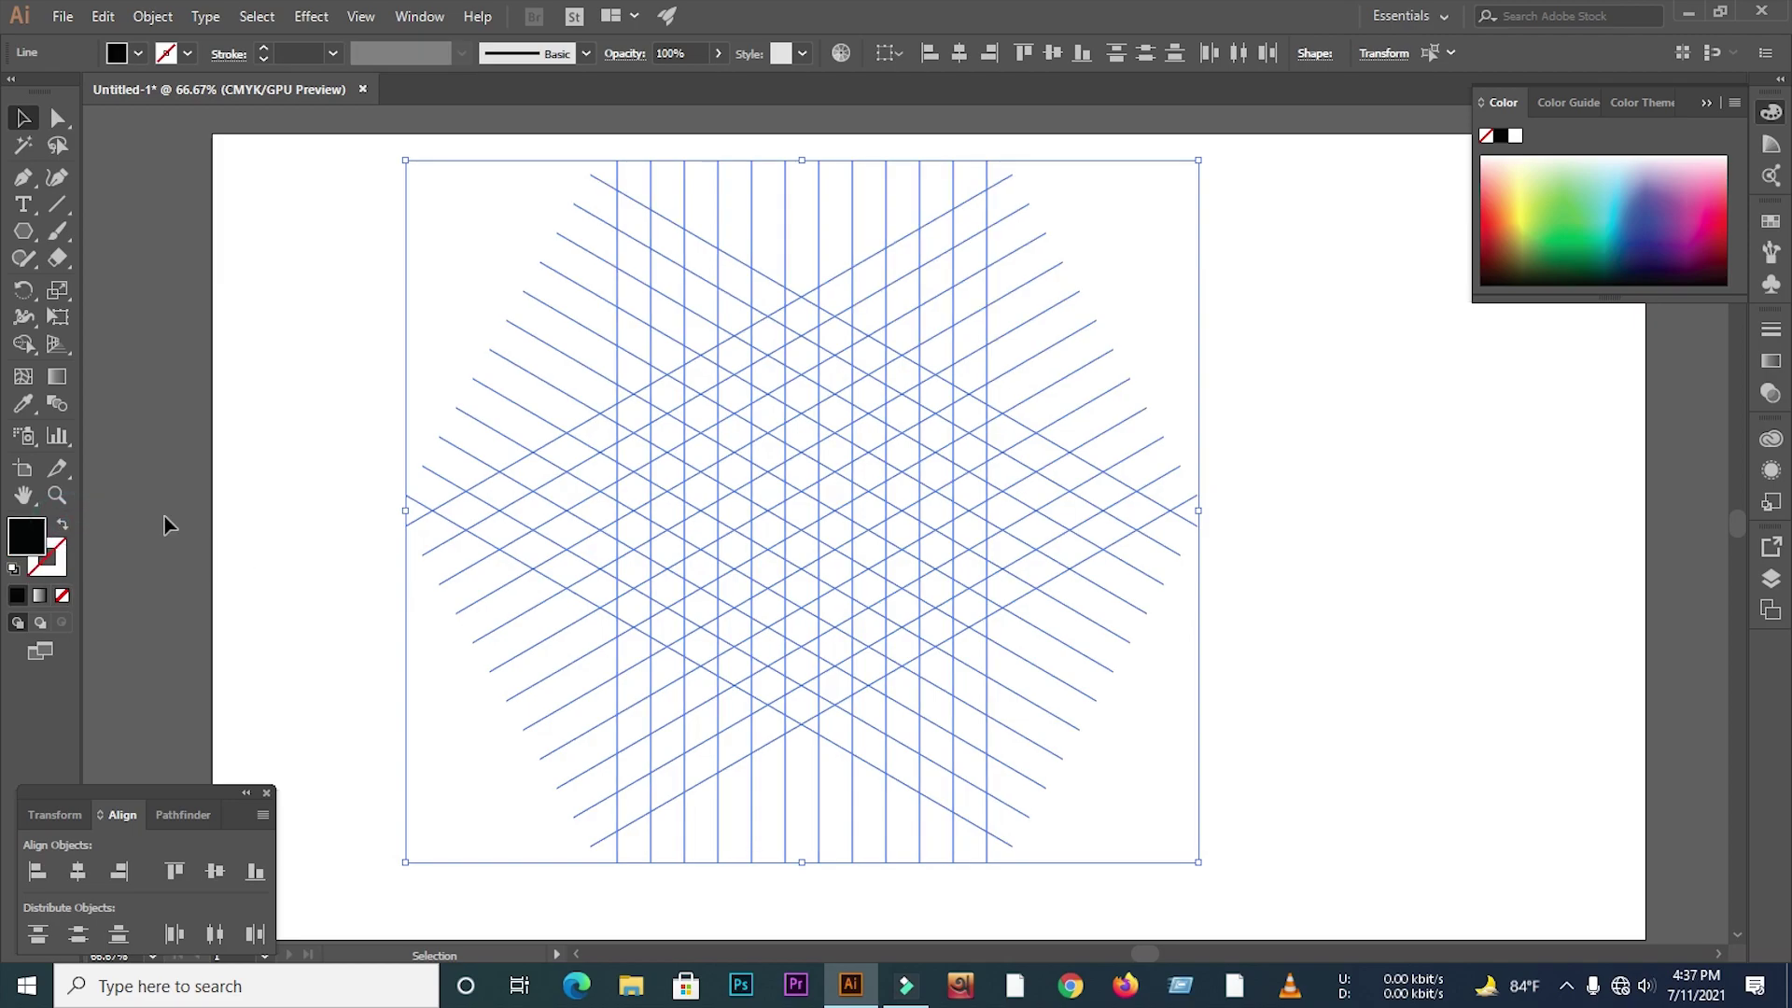
pyautogui.click(35, 341)
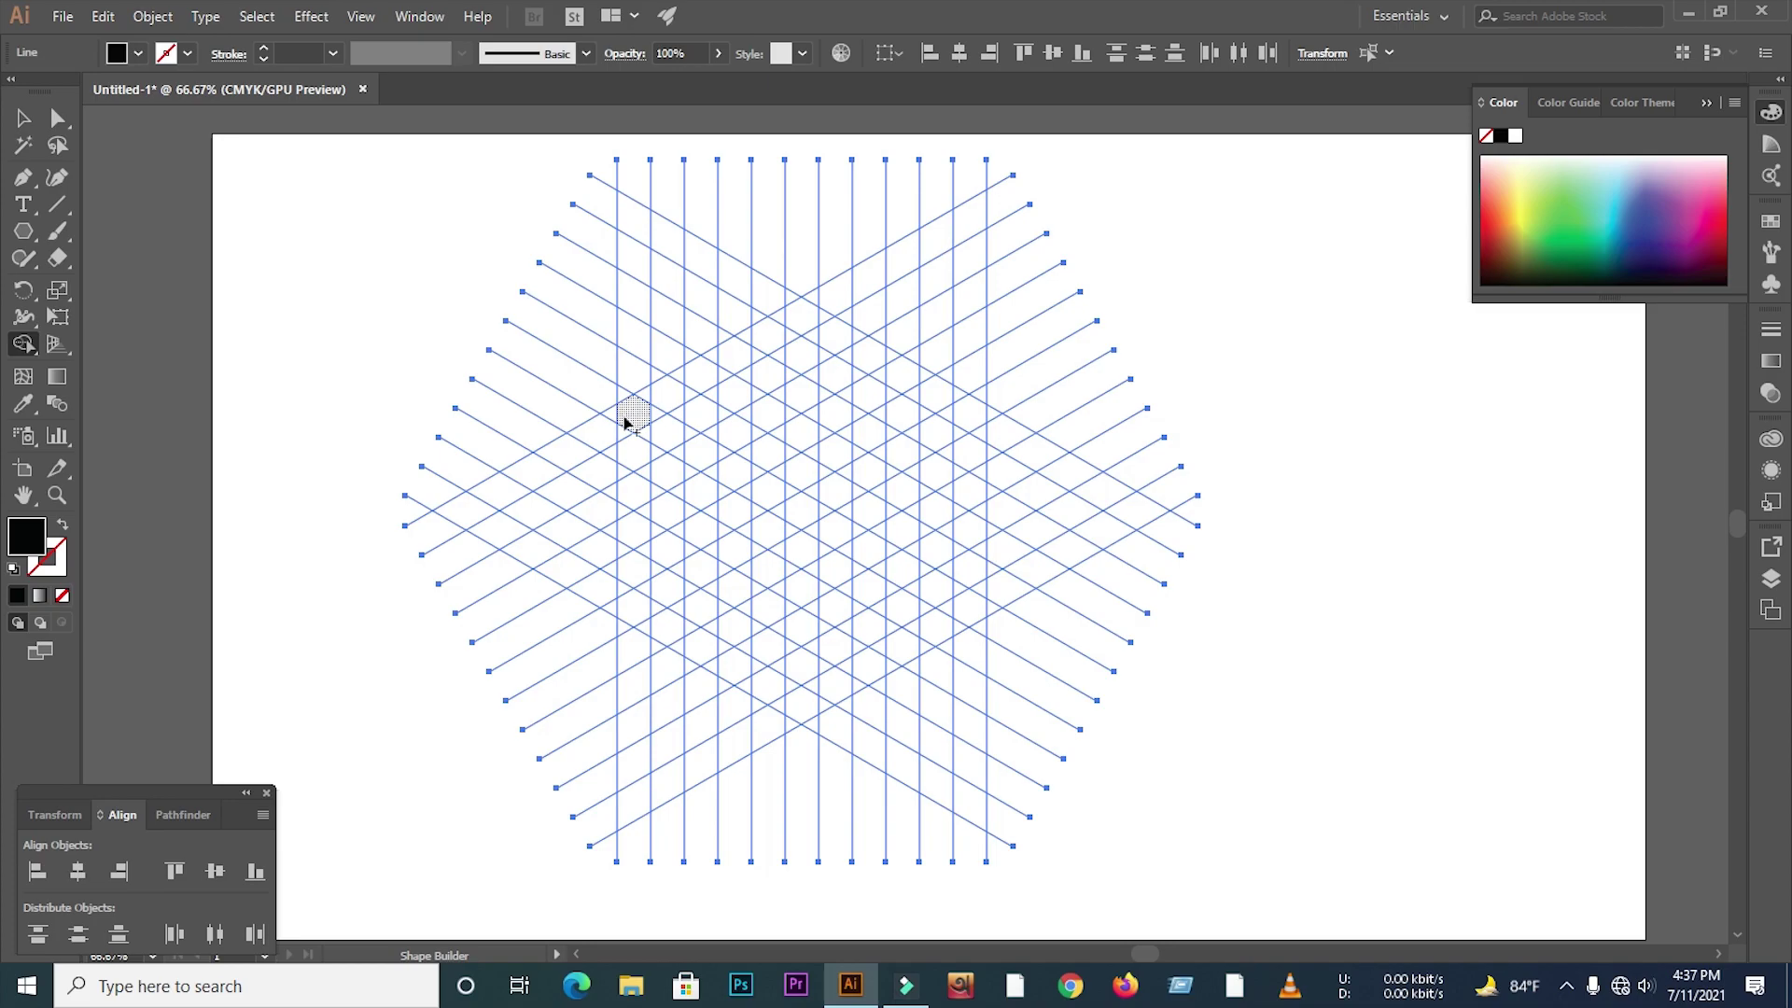
pyautogui.scroll(2, 627, 425)
pyautogui.moveTo(622, 449); pyautogui.dragTo(673, 372)
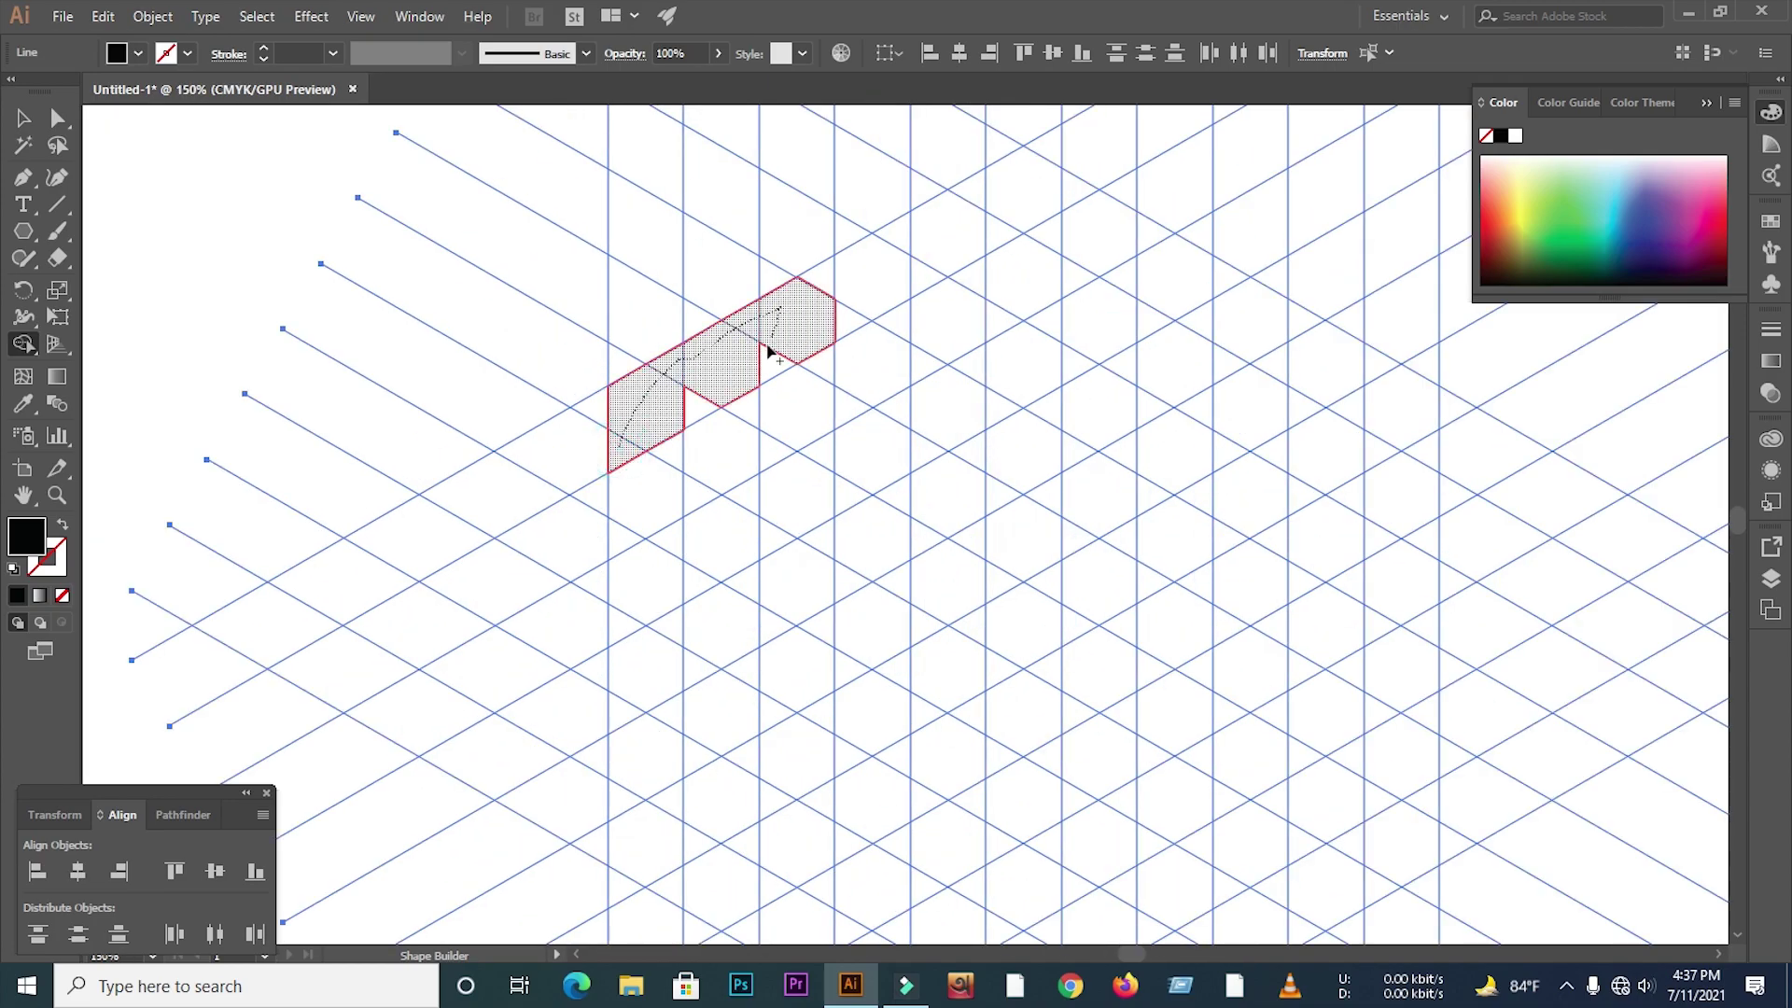
pyautogui.moveTo(654, 423); pyautogui.dragTo(739, 352)
pyautogui.scroll(-2, 740, 352)
pyautogui.moveTo(723, 412); pyautogui.dragTo(738, 739)
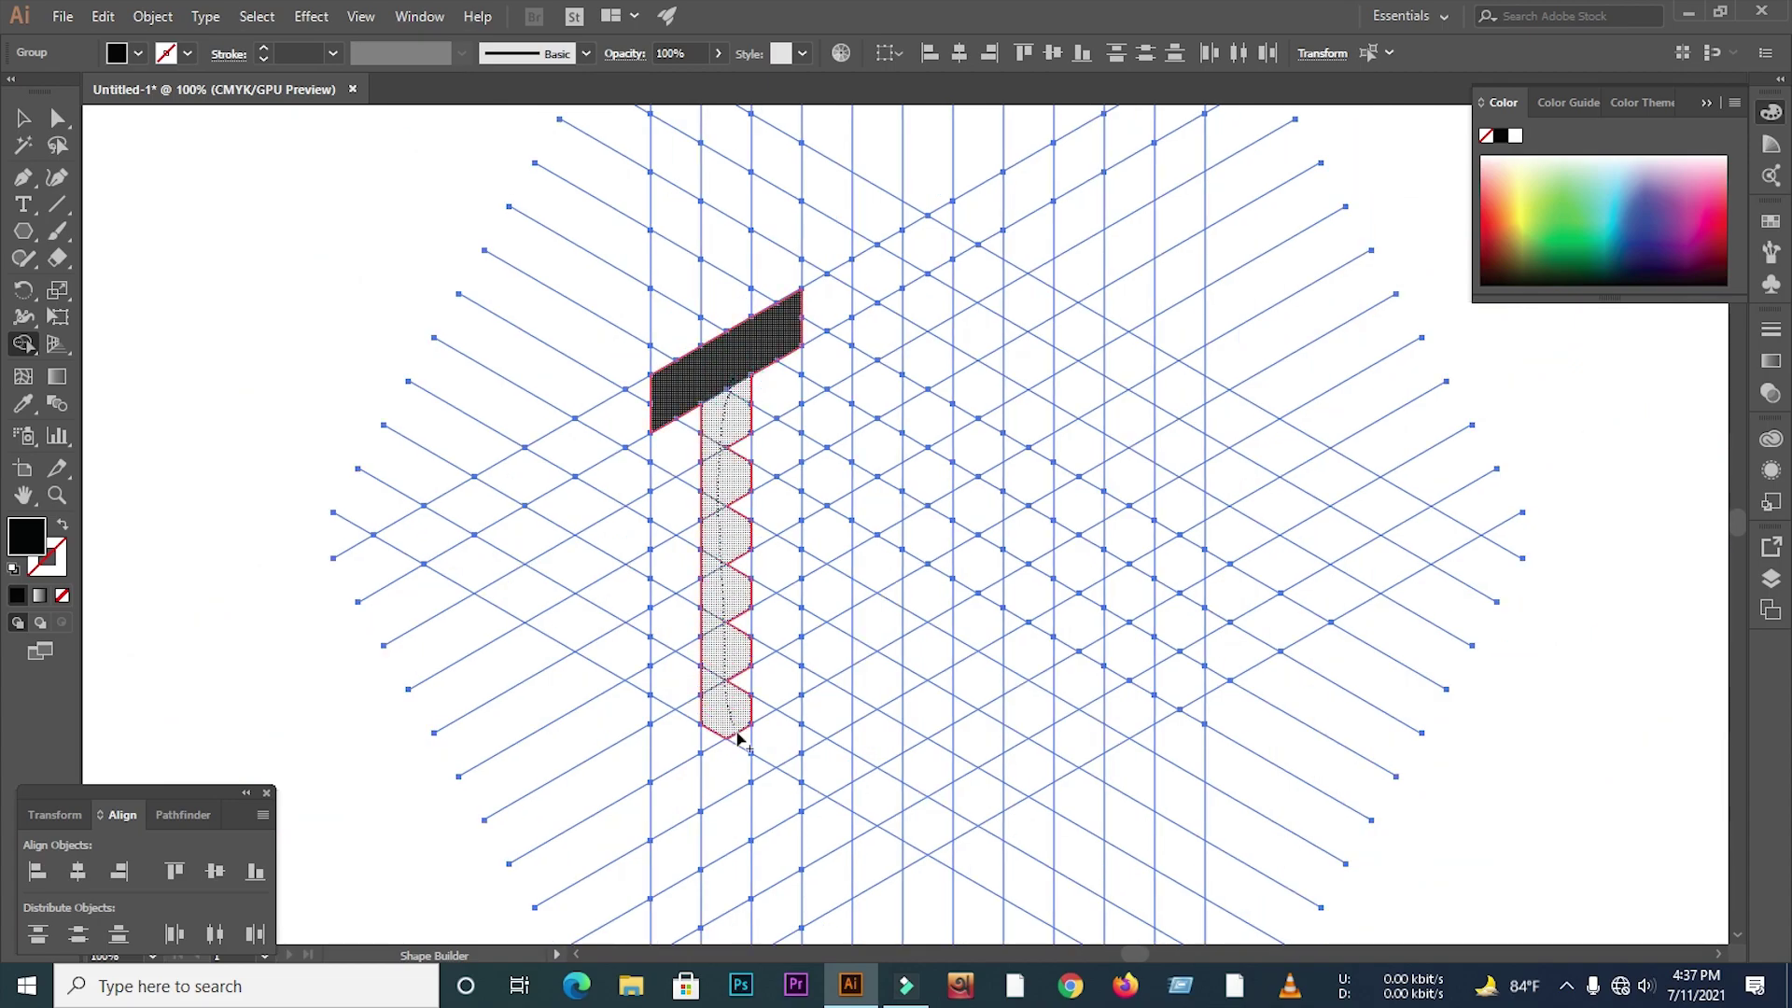
pyautogui.moveTo(739, 531); pyautogui.dragTo(763, 357)
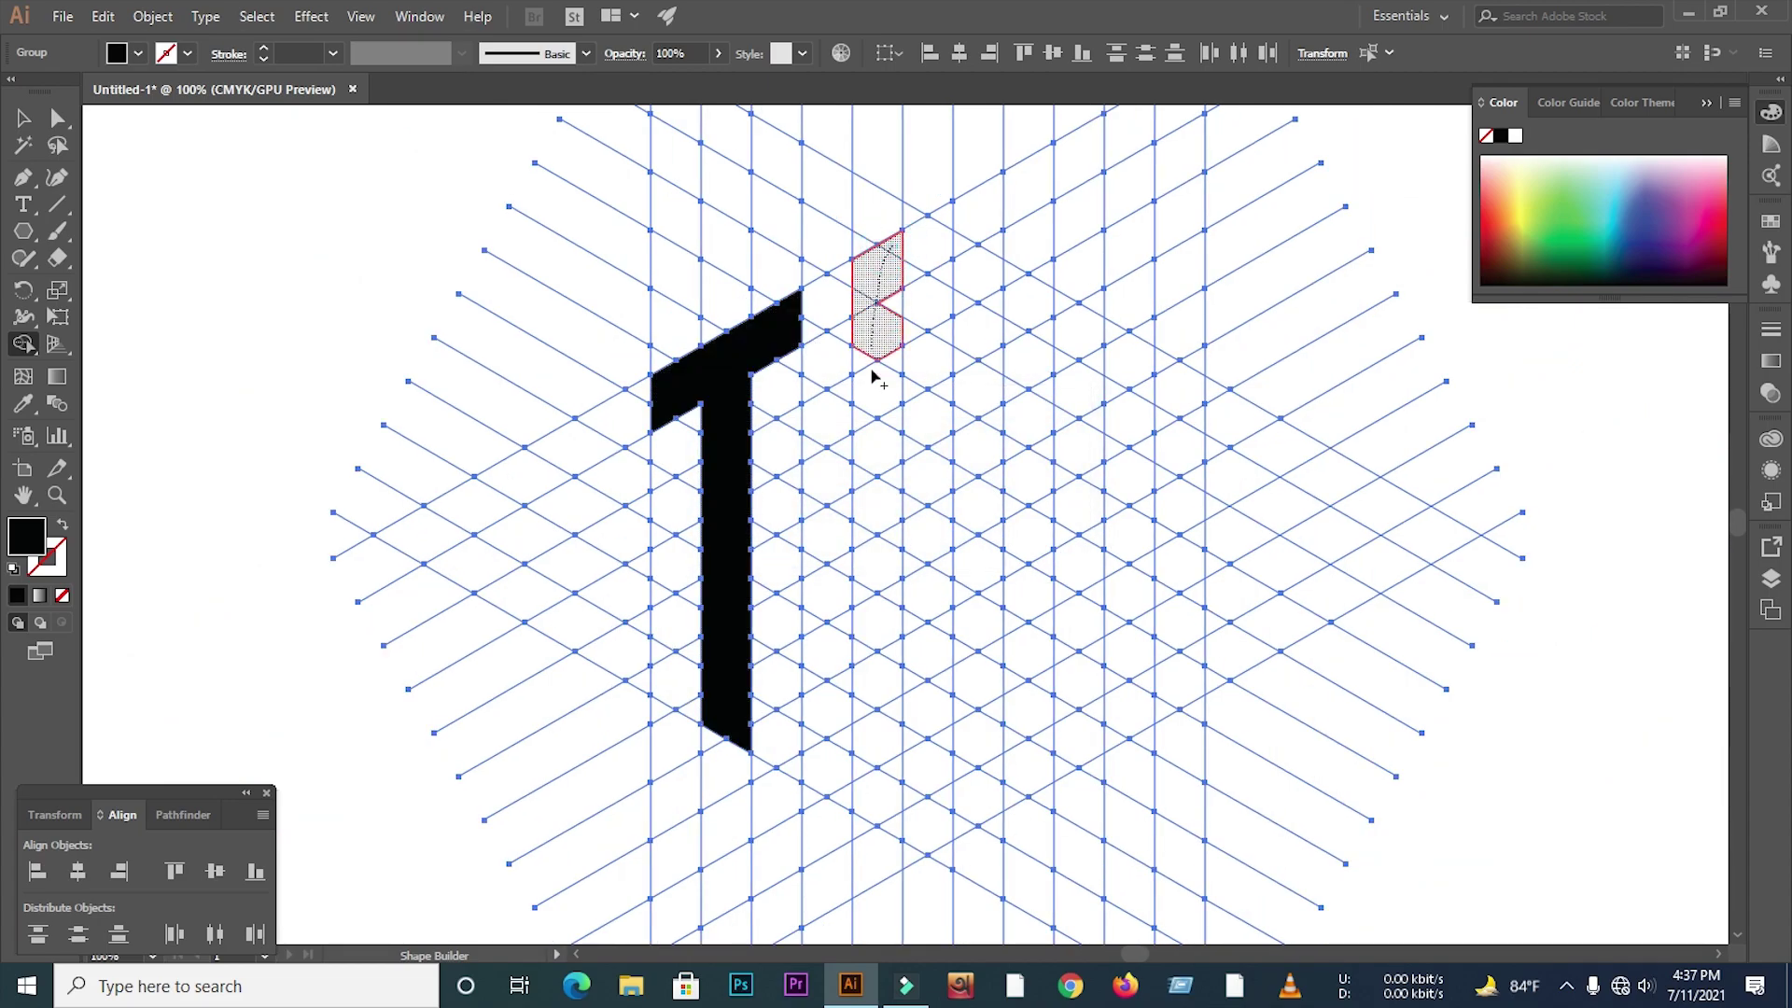
# - Merge grid cells into the letter C, including its small end piece
pyautogui.moveTo(874, 375); pyautogui.dragTo(870, 653)
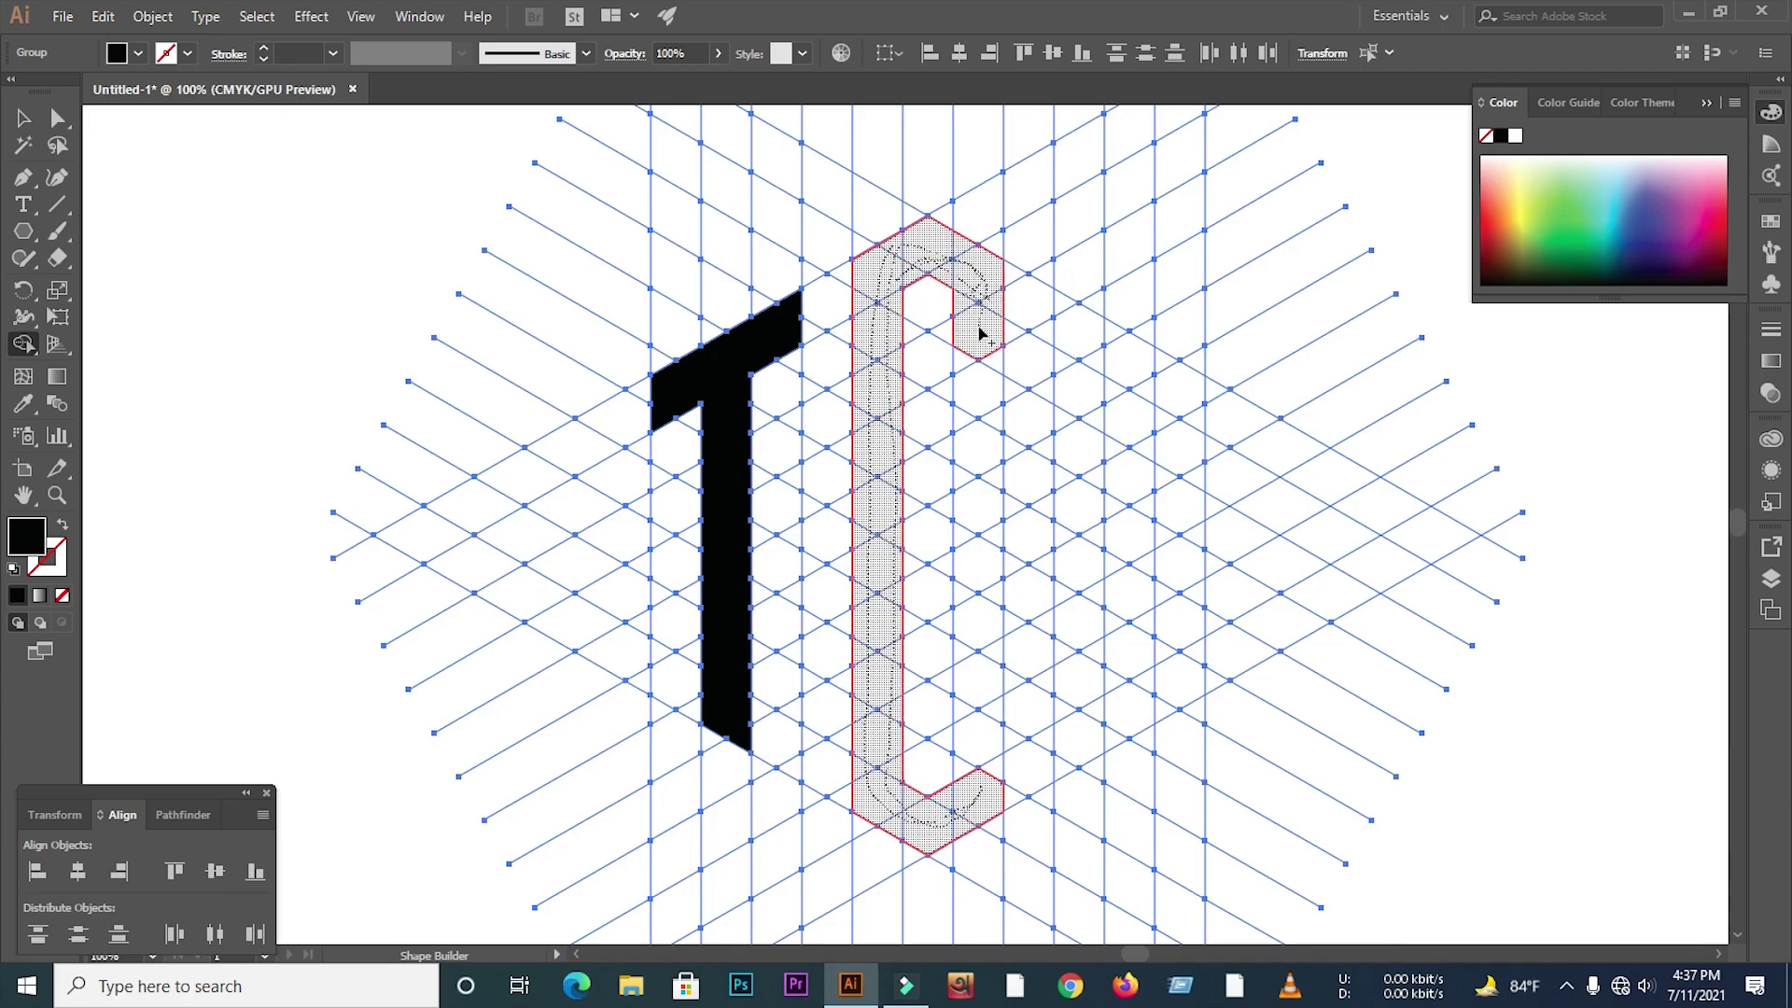
pyautogui.moveTo(979, 332); pyautogui.dragTo(979, 332)
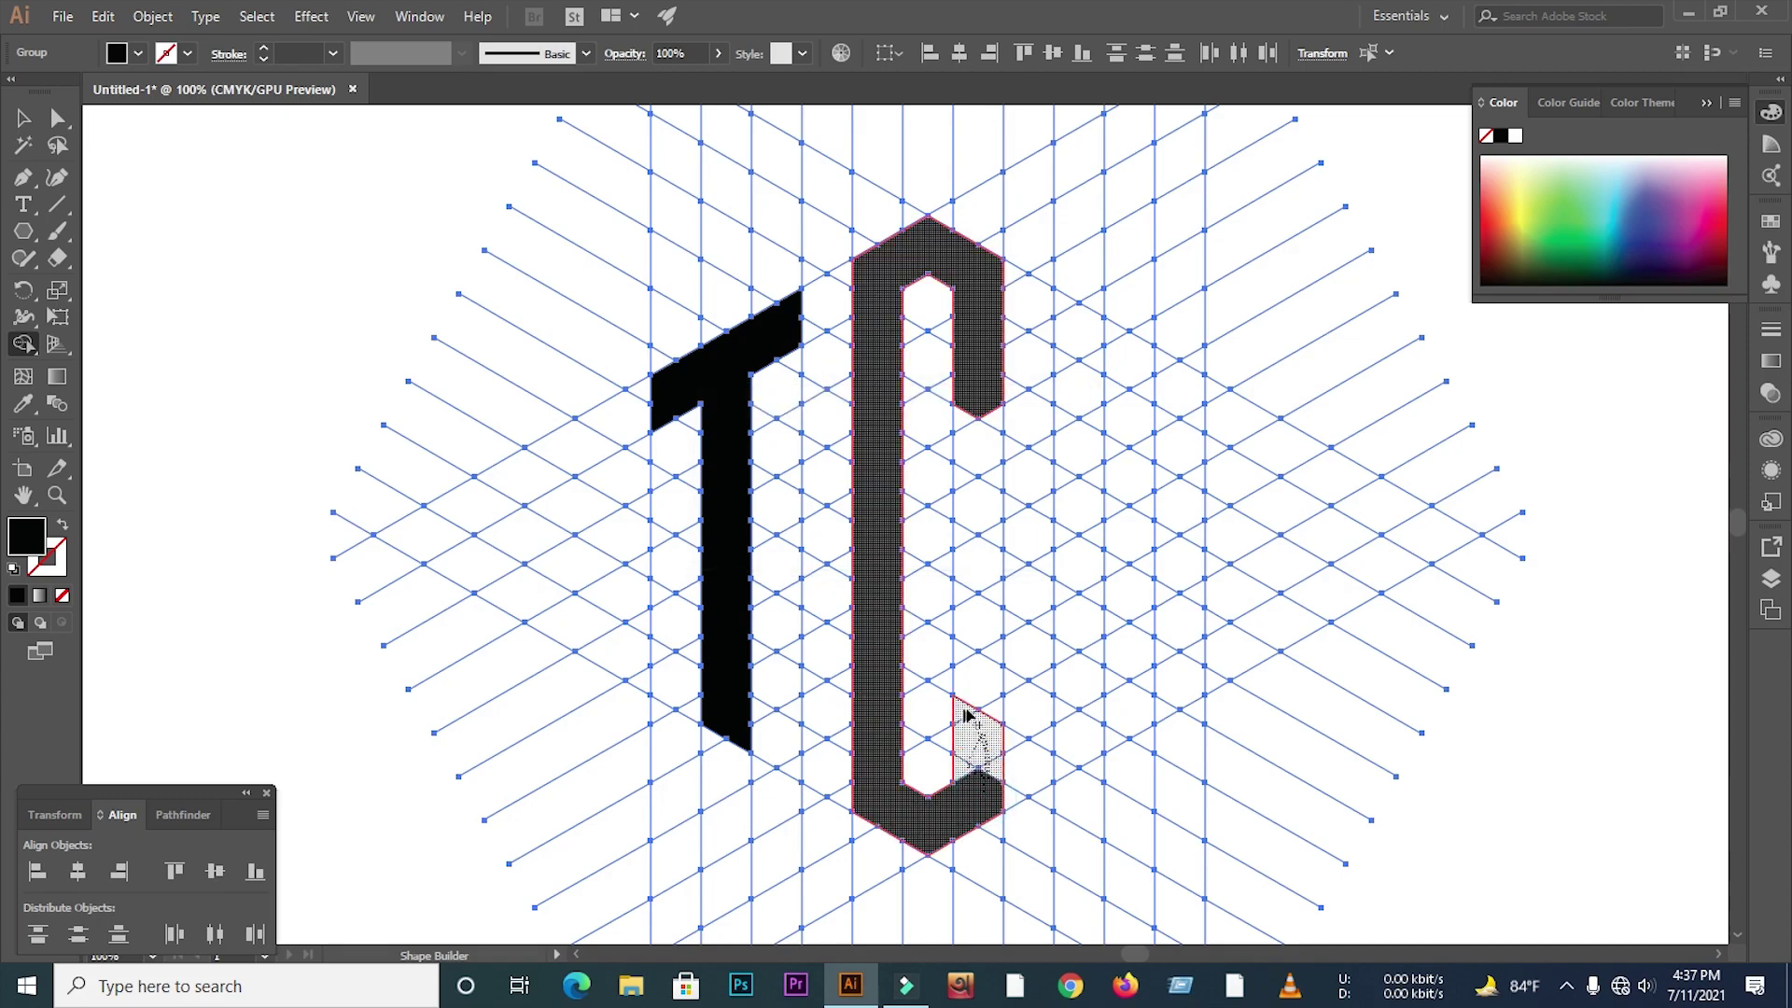
pyautogui.moveTo(963, 714); pyautogui.dragTo(977, 671)
# - Merge the strips of cells right of the C into the letter N
pyautogui.moveTo(1064, 308); pyautogui.dragTo(1098, 709)
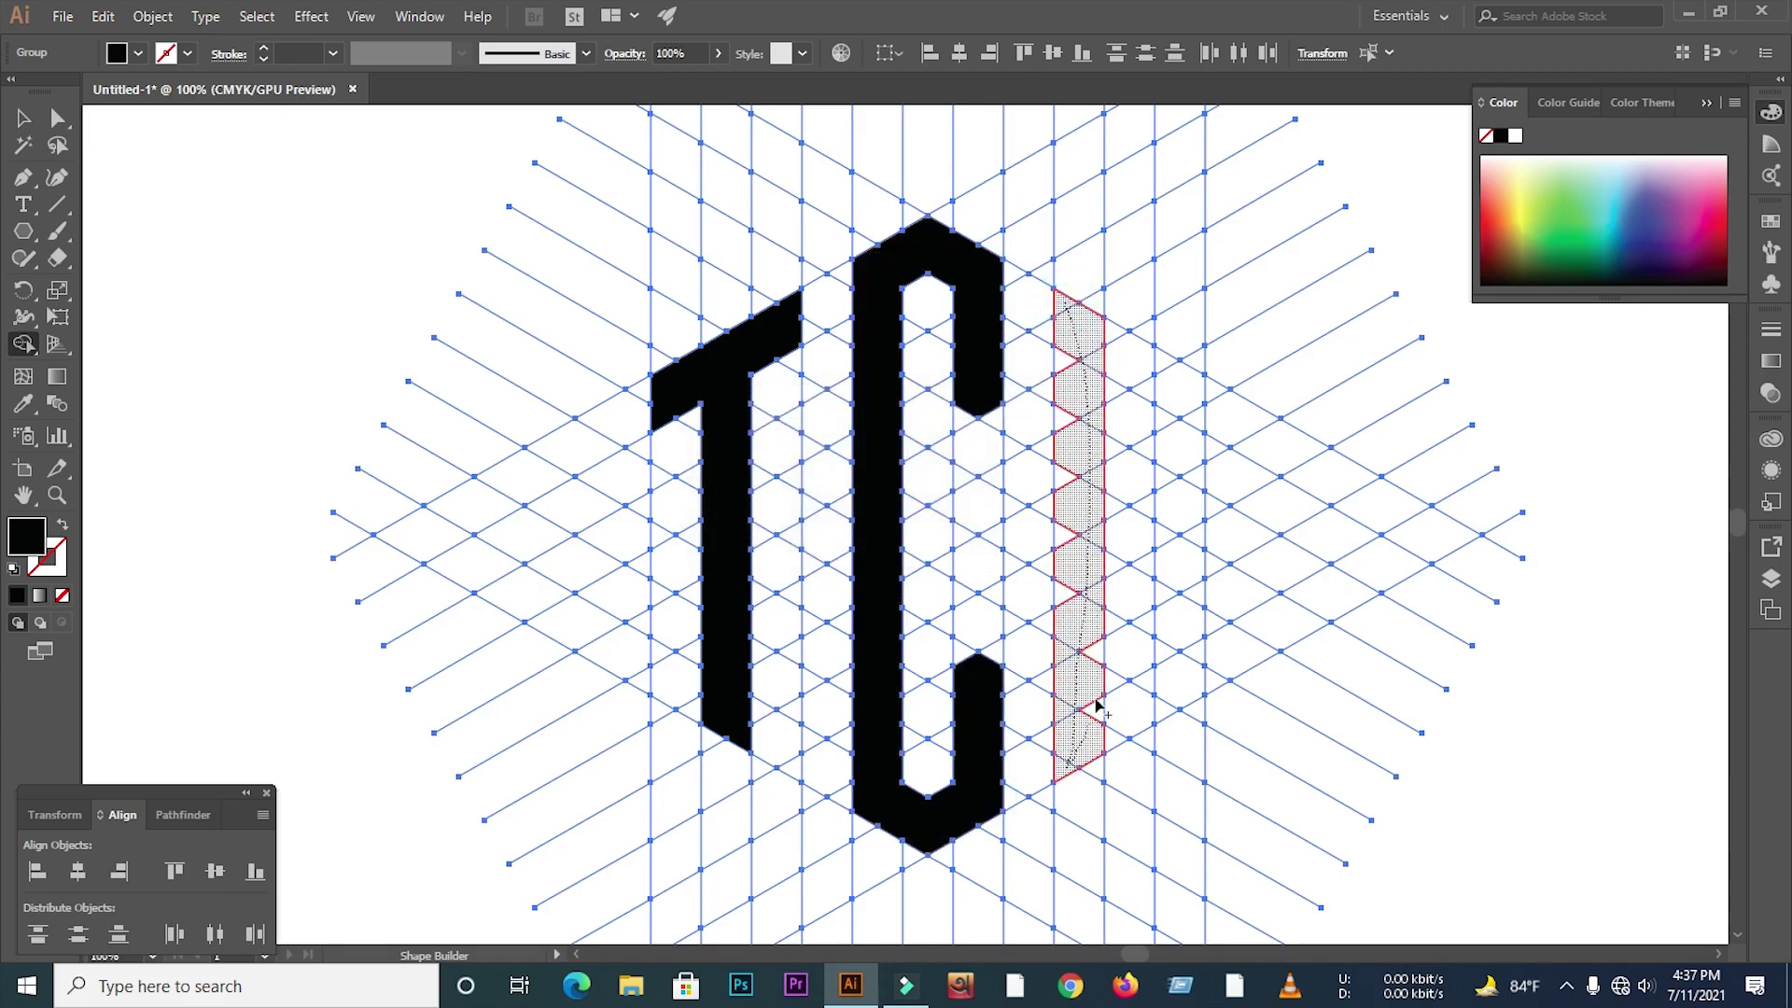
pyautogui.moveTo(1076, 494); pyautogui.dragTo(1077, 494)
pyautogui.moveTo(1090, 336); pyautogui.dragTo(1185, 658)
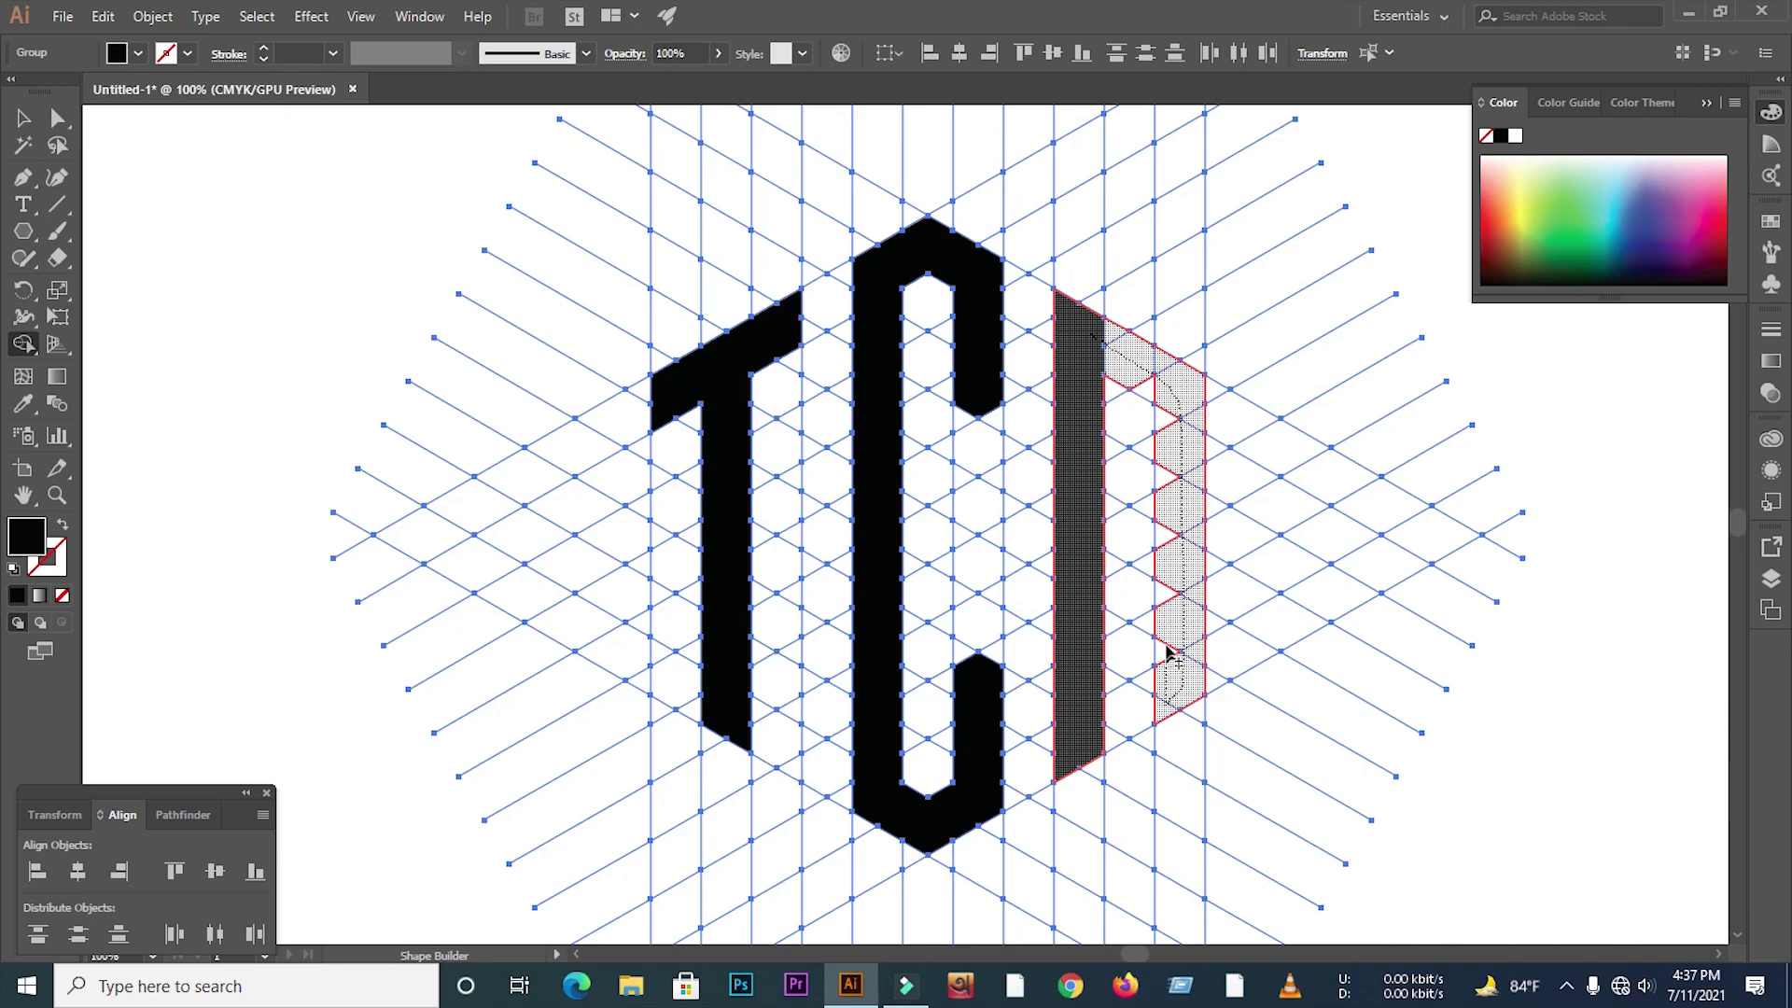
pyautogui.moveTo(1145, 396); pyautogui.dragTo(1148, 398)
# - Delete the leftover diagonal grid lines
pyautogui.press('v')
pyautogui.hotkey('ctrl', '-')
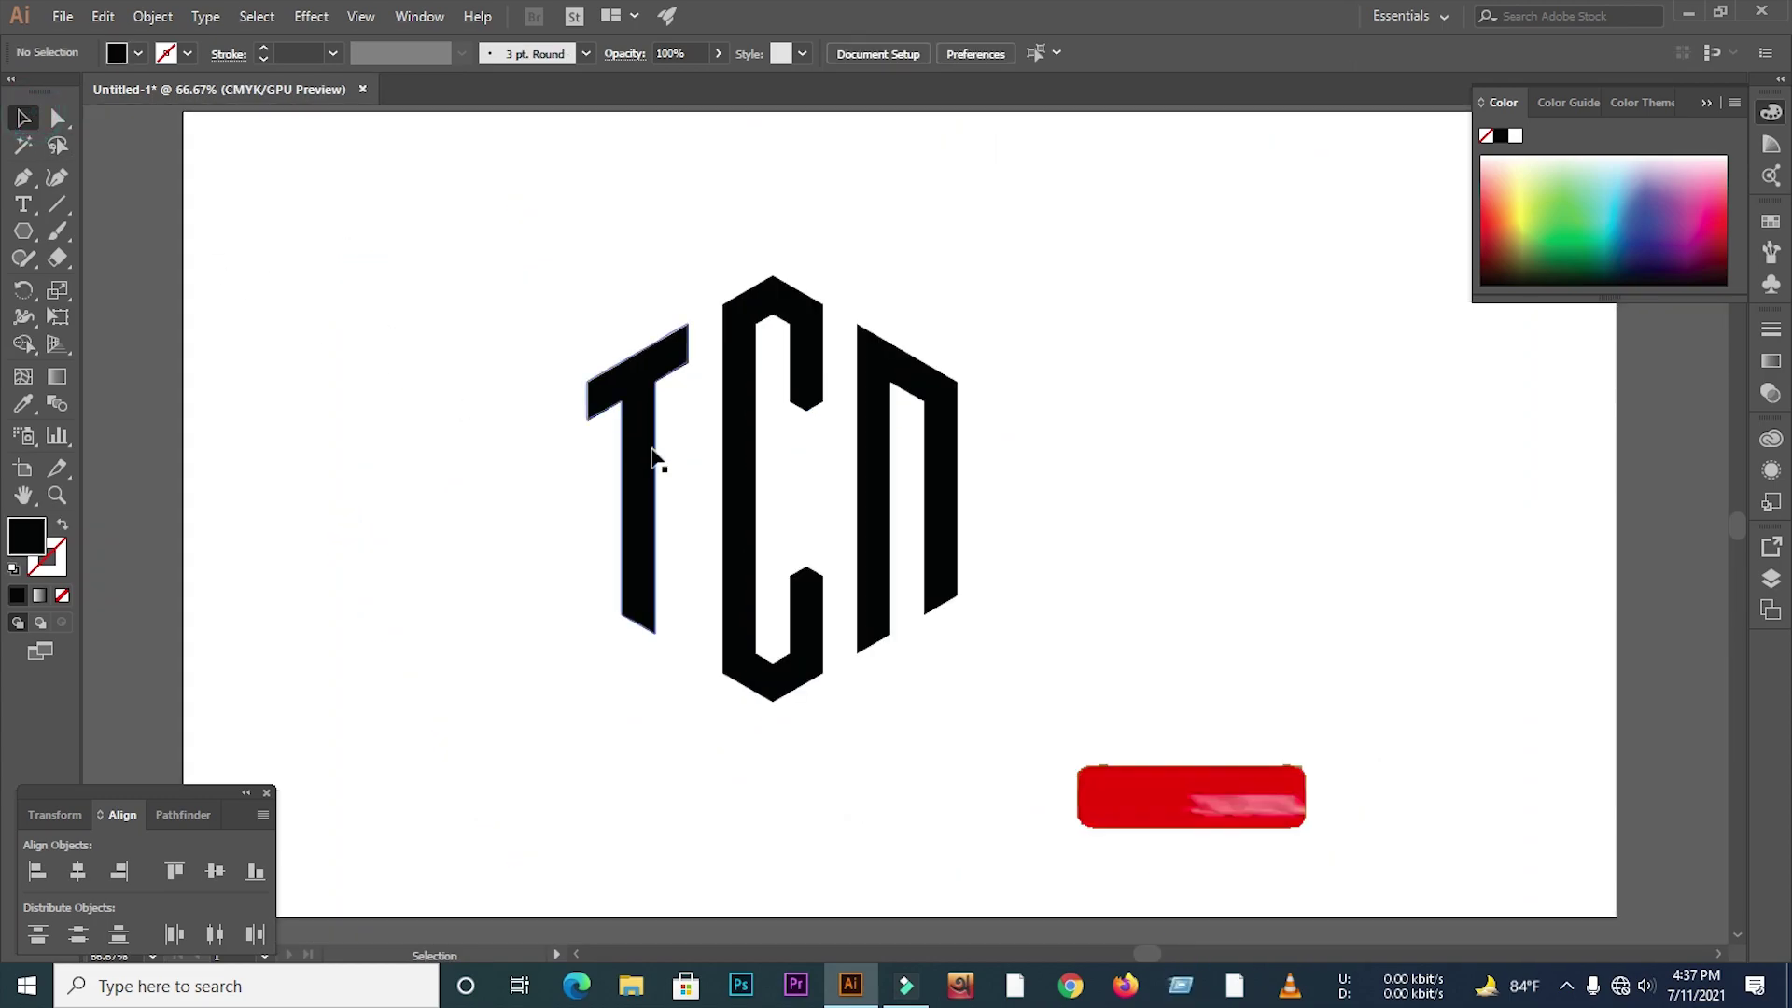
pyautogui.click(652, 455)
pyautogui.press('Delete')
# - Group the T, C and N letters and keep the group centred
pyautogui.click(821, 360)
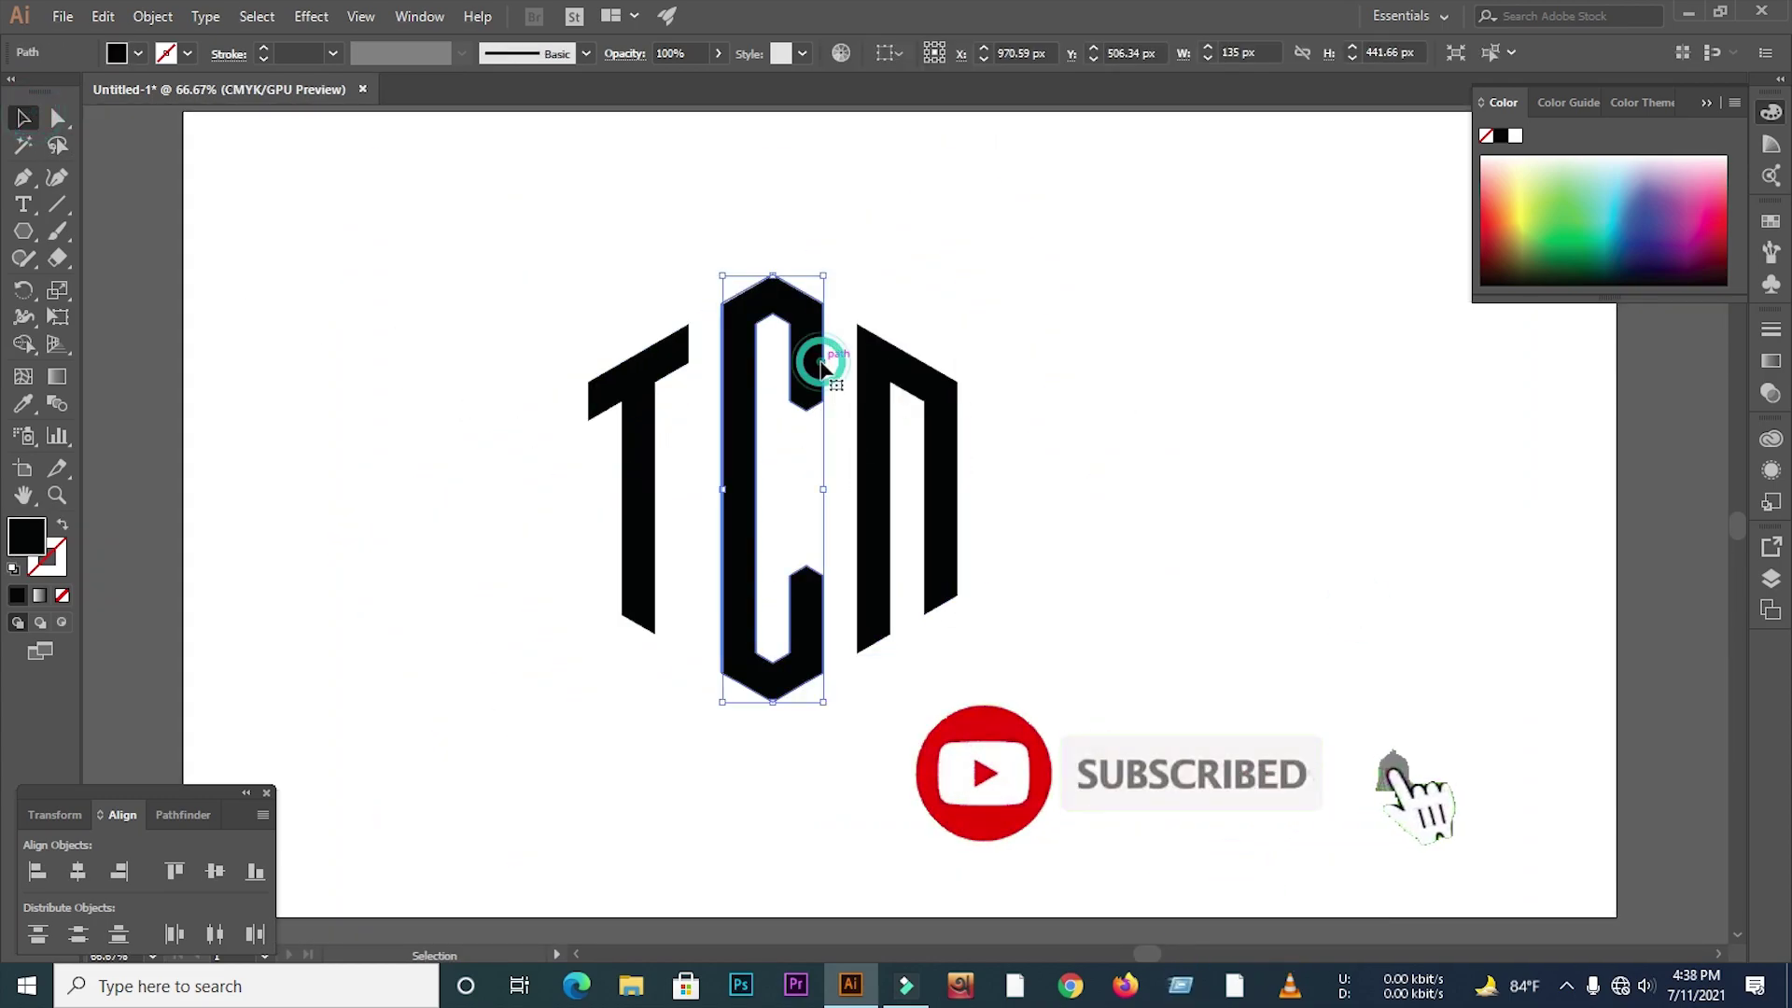
pyautogui.click(615, 390)
pyautogui.hotkey('ctrl', 'a')
pyautogui.rightClick(870, 390)
pyautogui.click(923, 531)
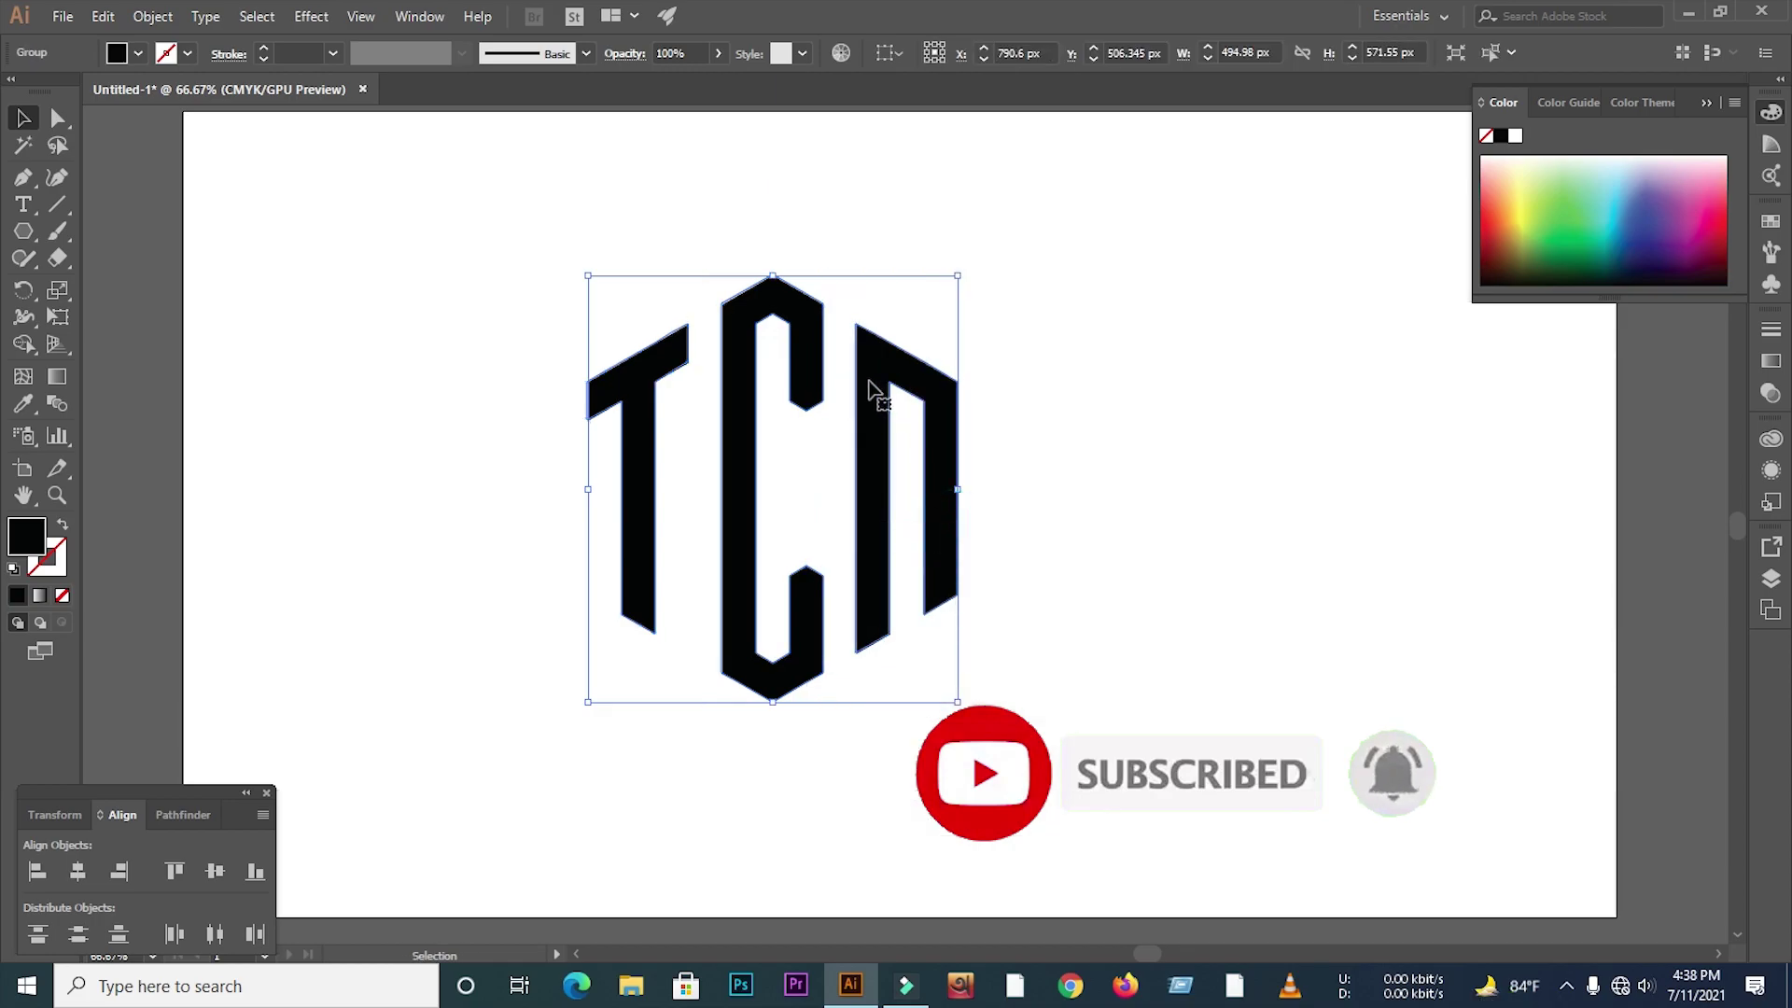
pyautogui.moveTo(873, 388); pyautogui.dragTo(1587, 444)
pyautogui.hotkey('ctrl', 'z')
pyautogui.hotkey('ctrl', 'z')
pyautogui.hotkey('ctrl', 'shift', 'z')
pyautogui.hotkey('ctrl', 'z')
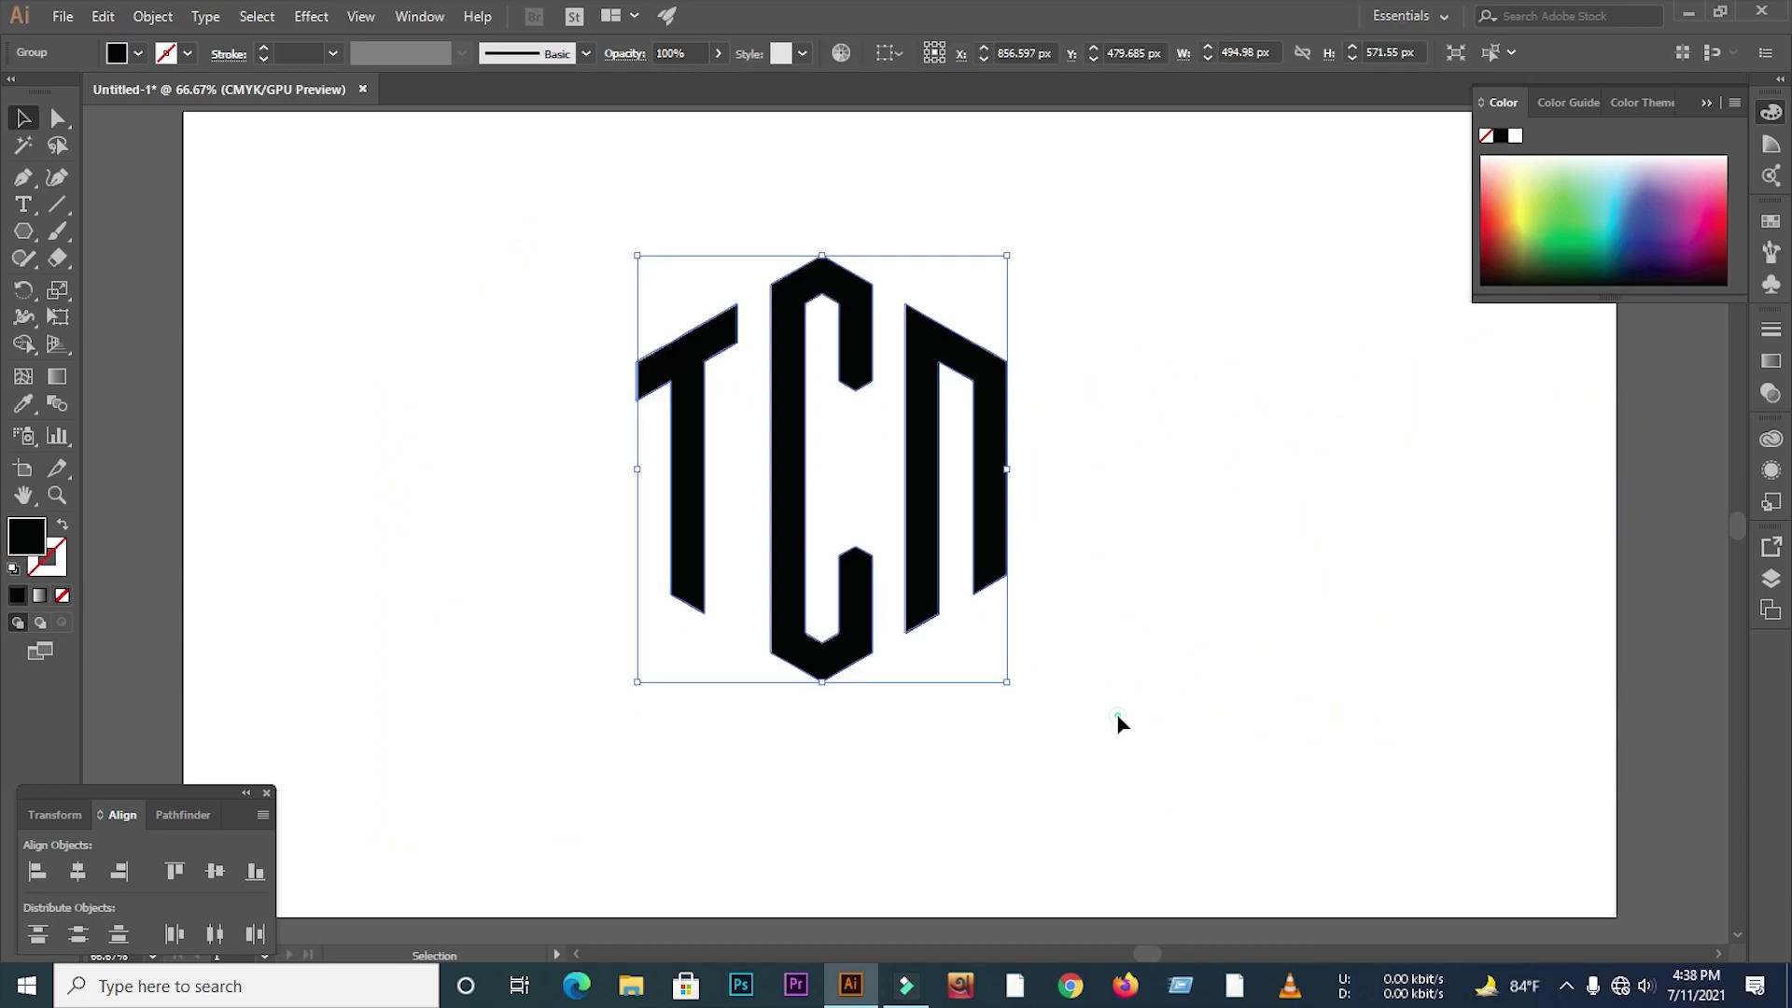
pyautogui.scroll(18, 282, 52)
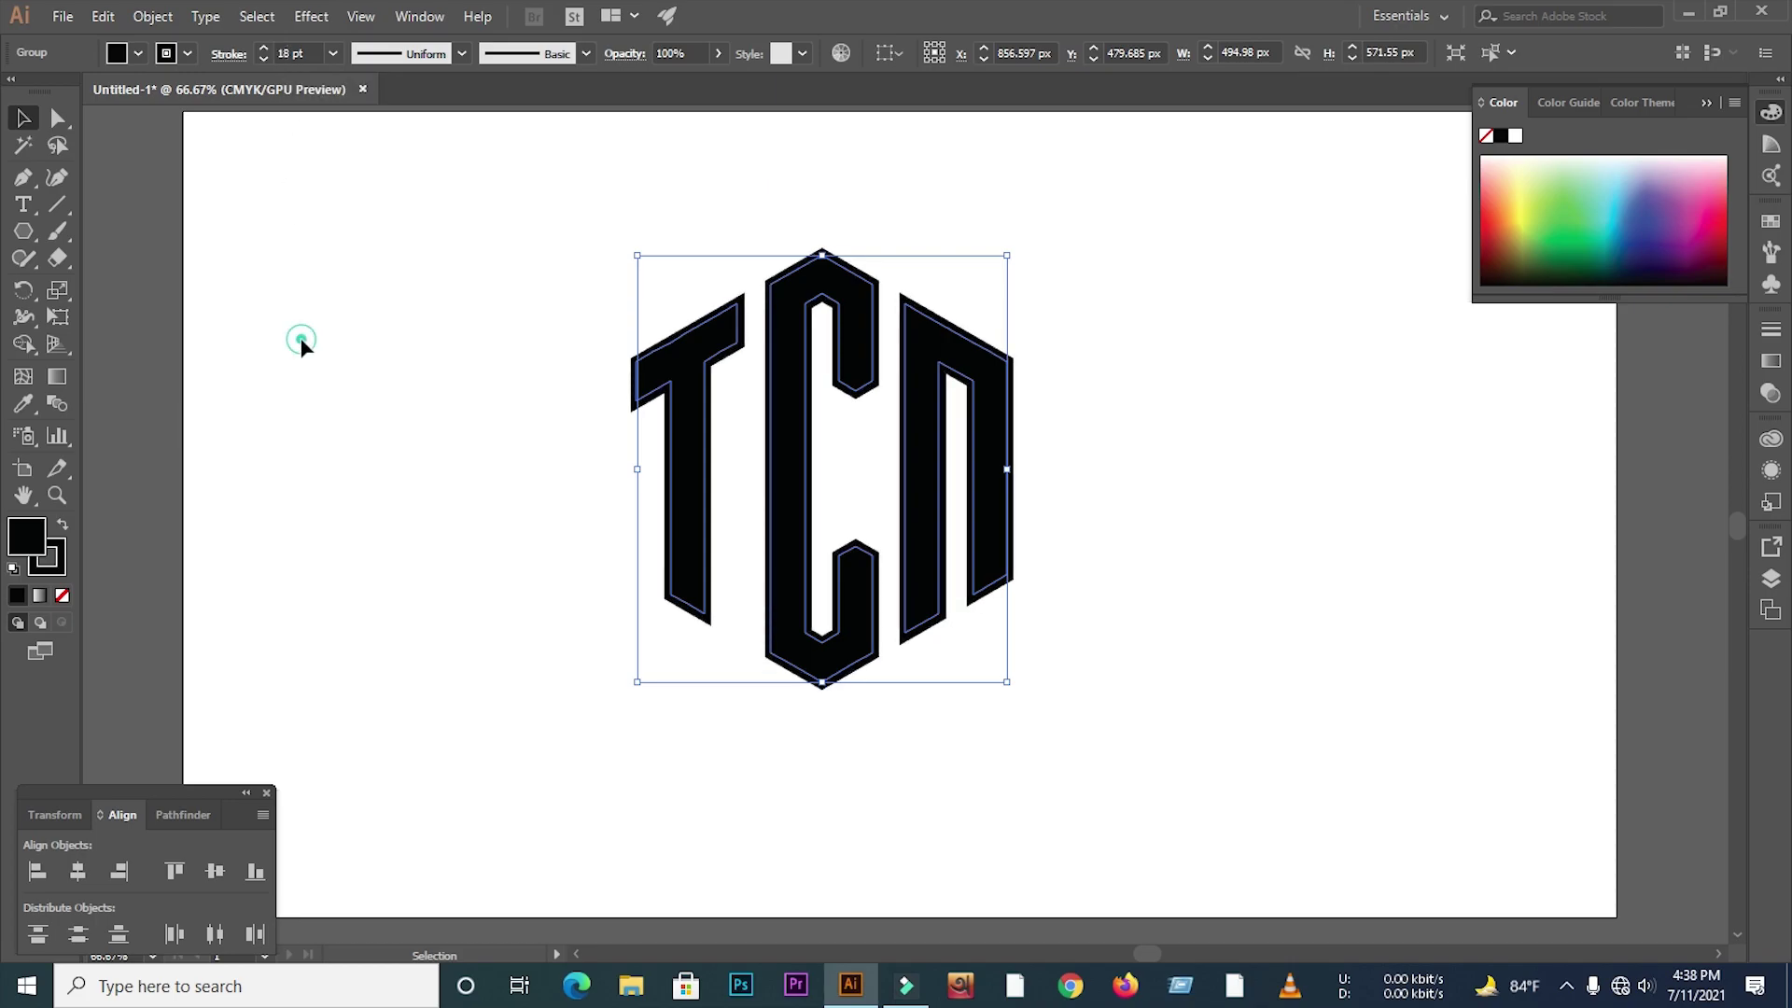
# - Expand the stroked letters into outlines and unite them into solid shapes
pyautogui.click(302, 343)
pyautogui.hotkey('ctrl', '-')
pyautogui.click(725, 410)
pyautogui.click(152, 16)
pyautogui.click(199, 260)
pyautogui.click(1413, 486)
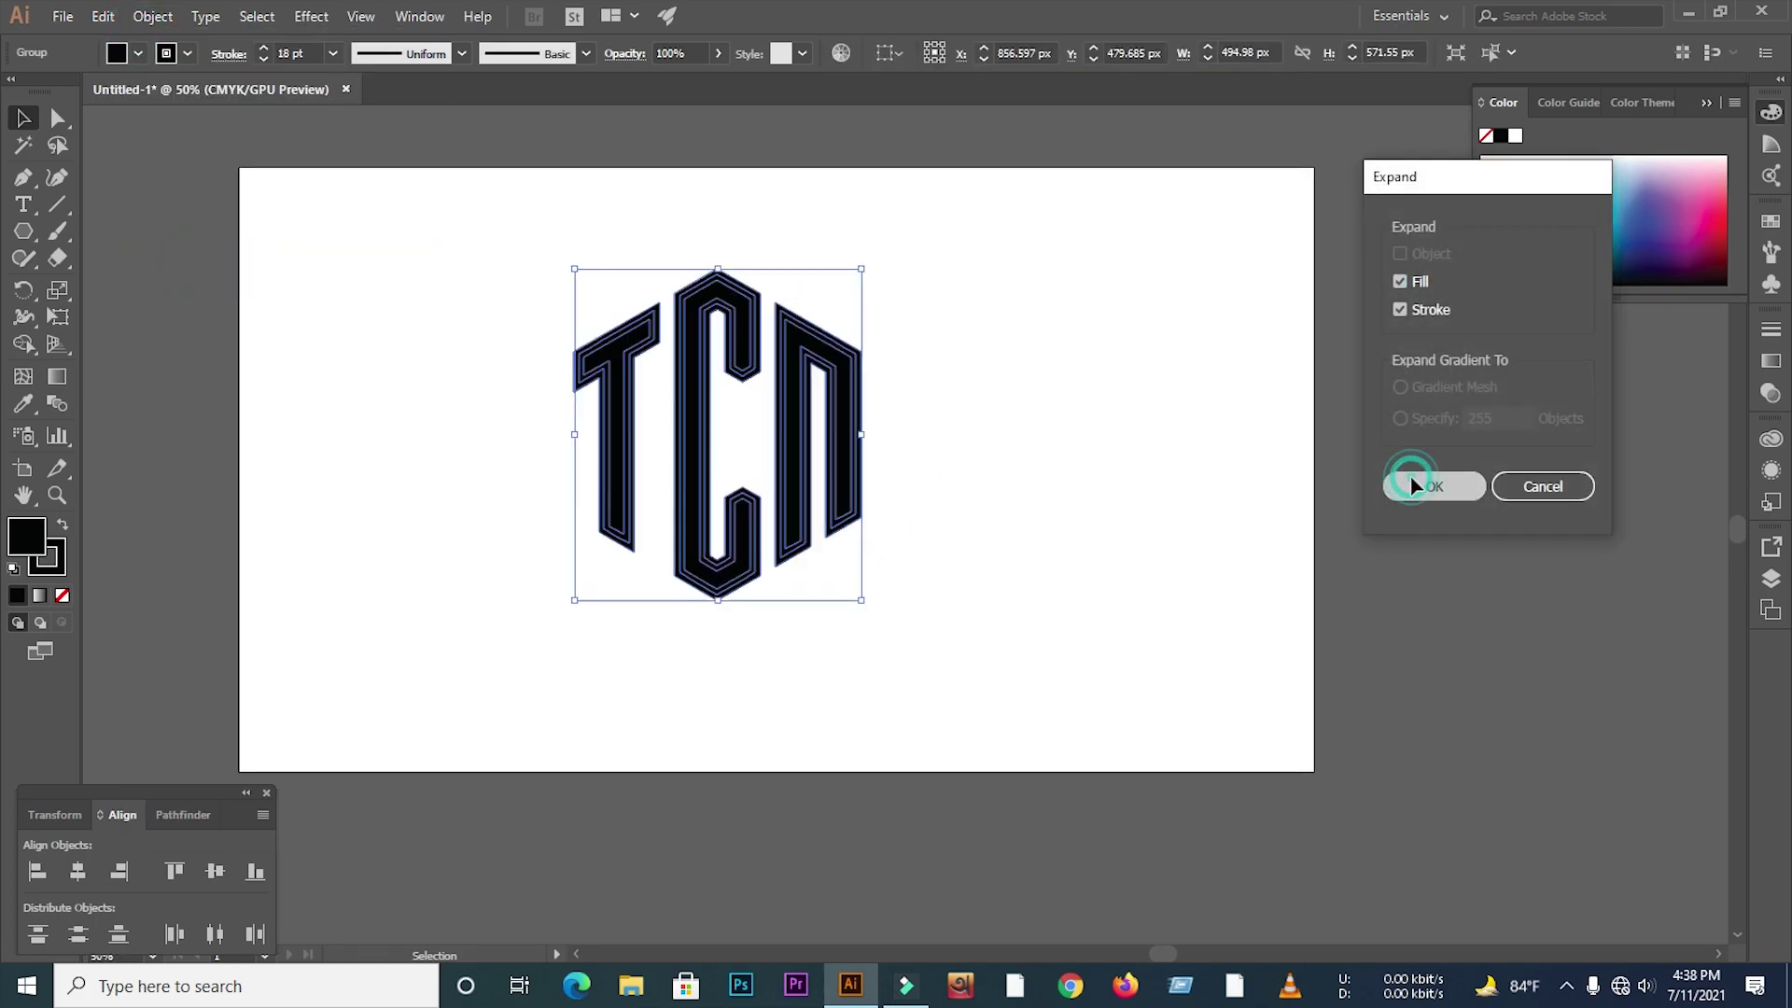
pyautogui.click(178, 813)
pyautogui.click(39, 871)
# - Draw a point-up hexagon with no fill and place it over the TCN letters
pyautogui.click(24, 231)
pyautogui.moveTo(408, 420); pyautogui.dragTo(467, 651)
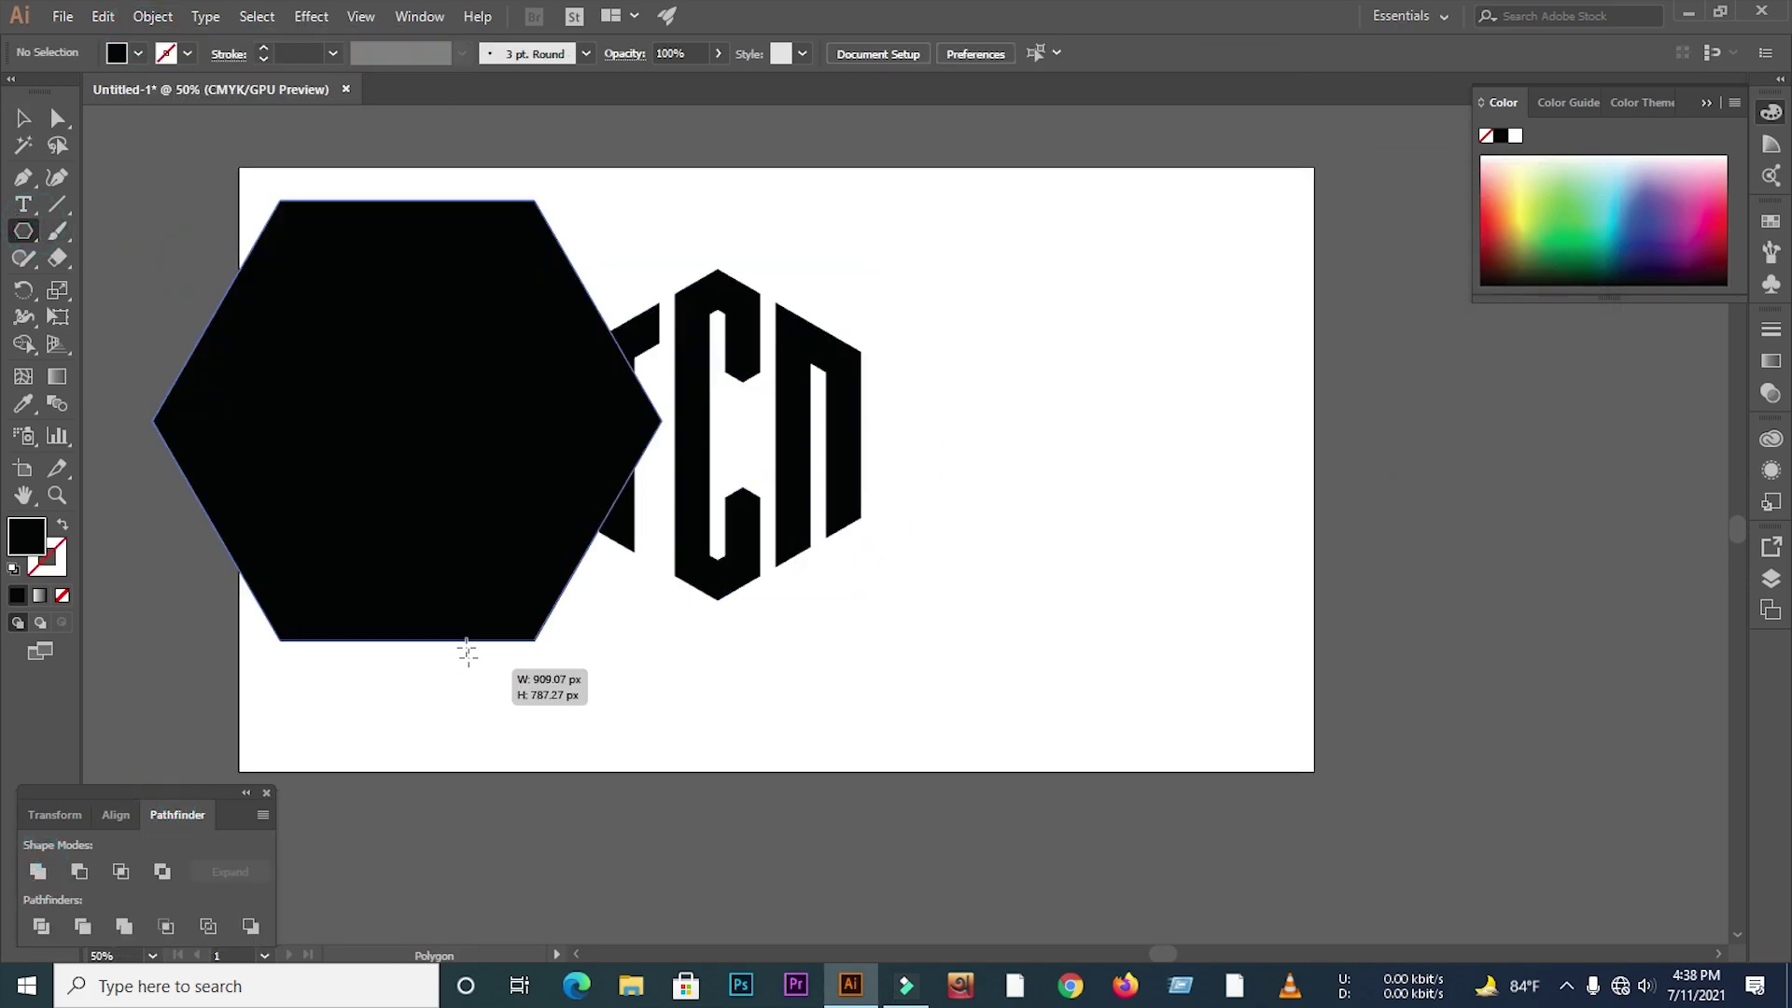
pyautogui.click(25, 118)
pyautogui.moveTo(647, 358); pyautogui.dragTo(470, 660)
pyautogui.click(62, 526)
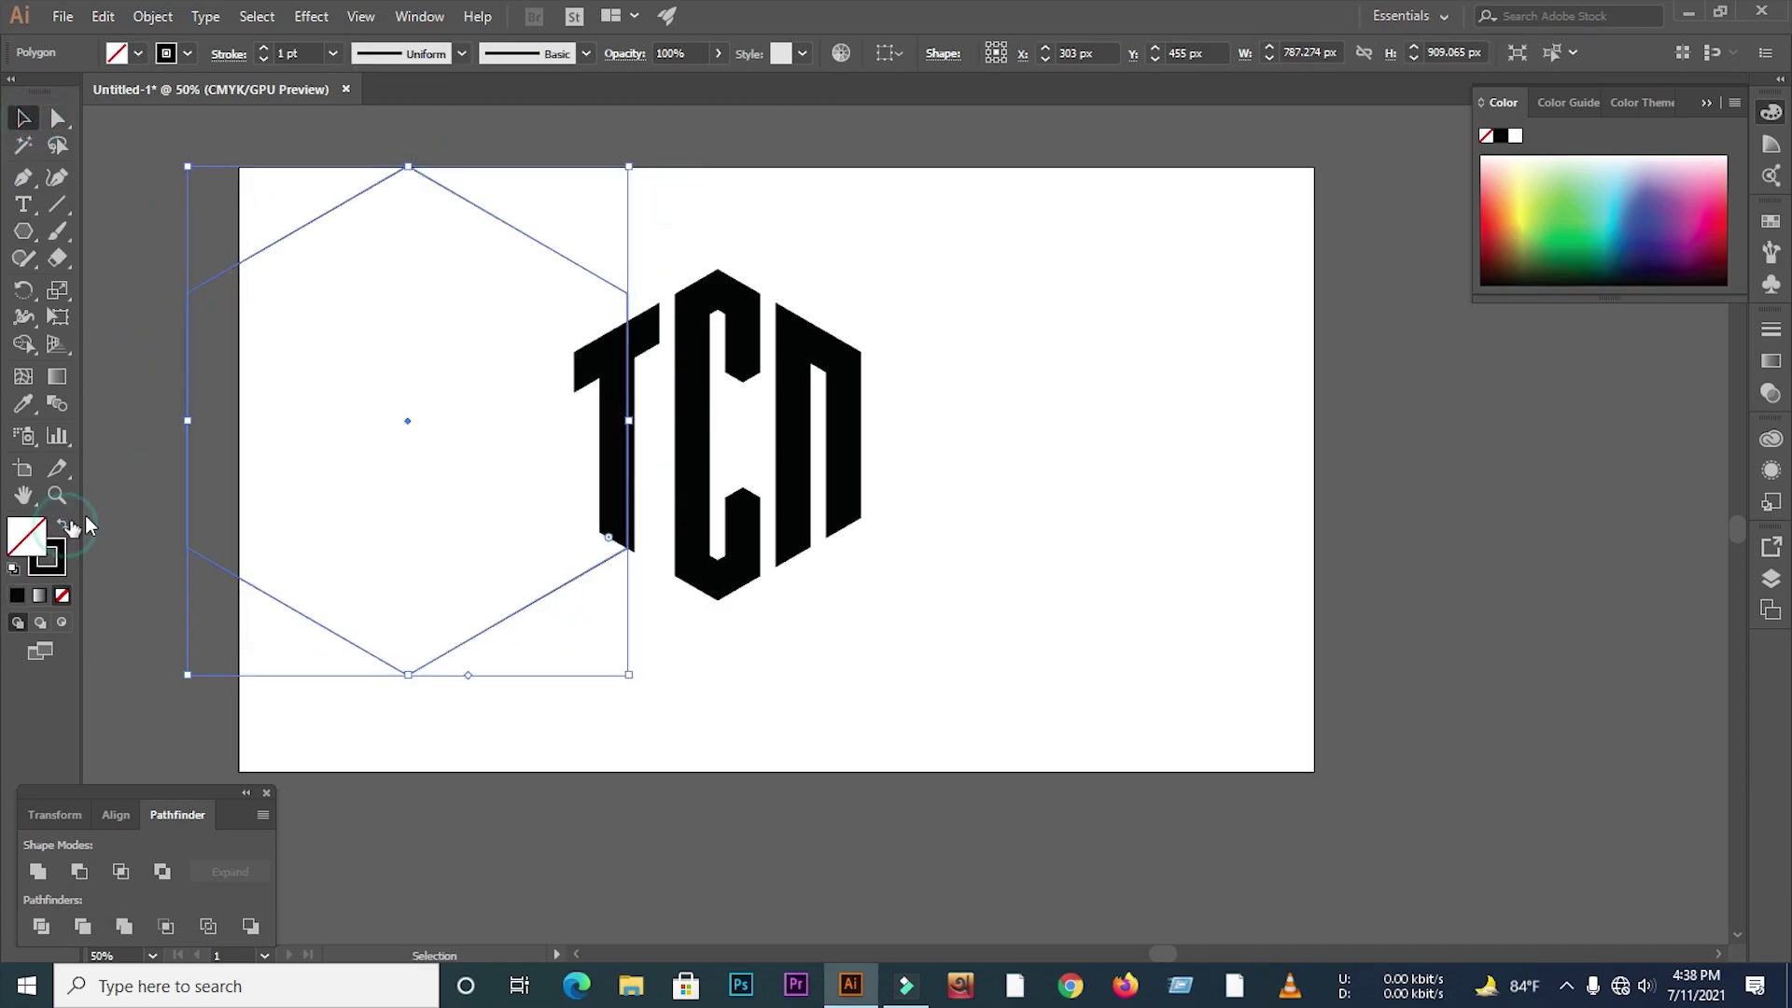
pyautogui.moveTo(543, 247); pyautogui.dragTo(846, 283)
# - Align the hexagon and letters on their horizontal and vertical centres
pyautogui.hotkey('ctrl', 'a')
pyautogui.click(116, 814)
pyautogui.click(78, 871)
pyautogui.click(215, 871)
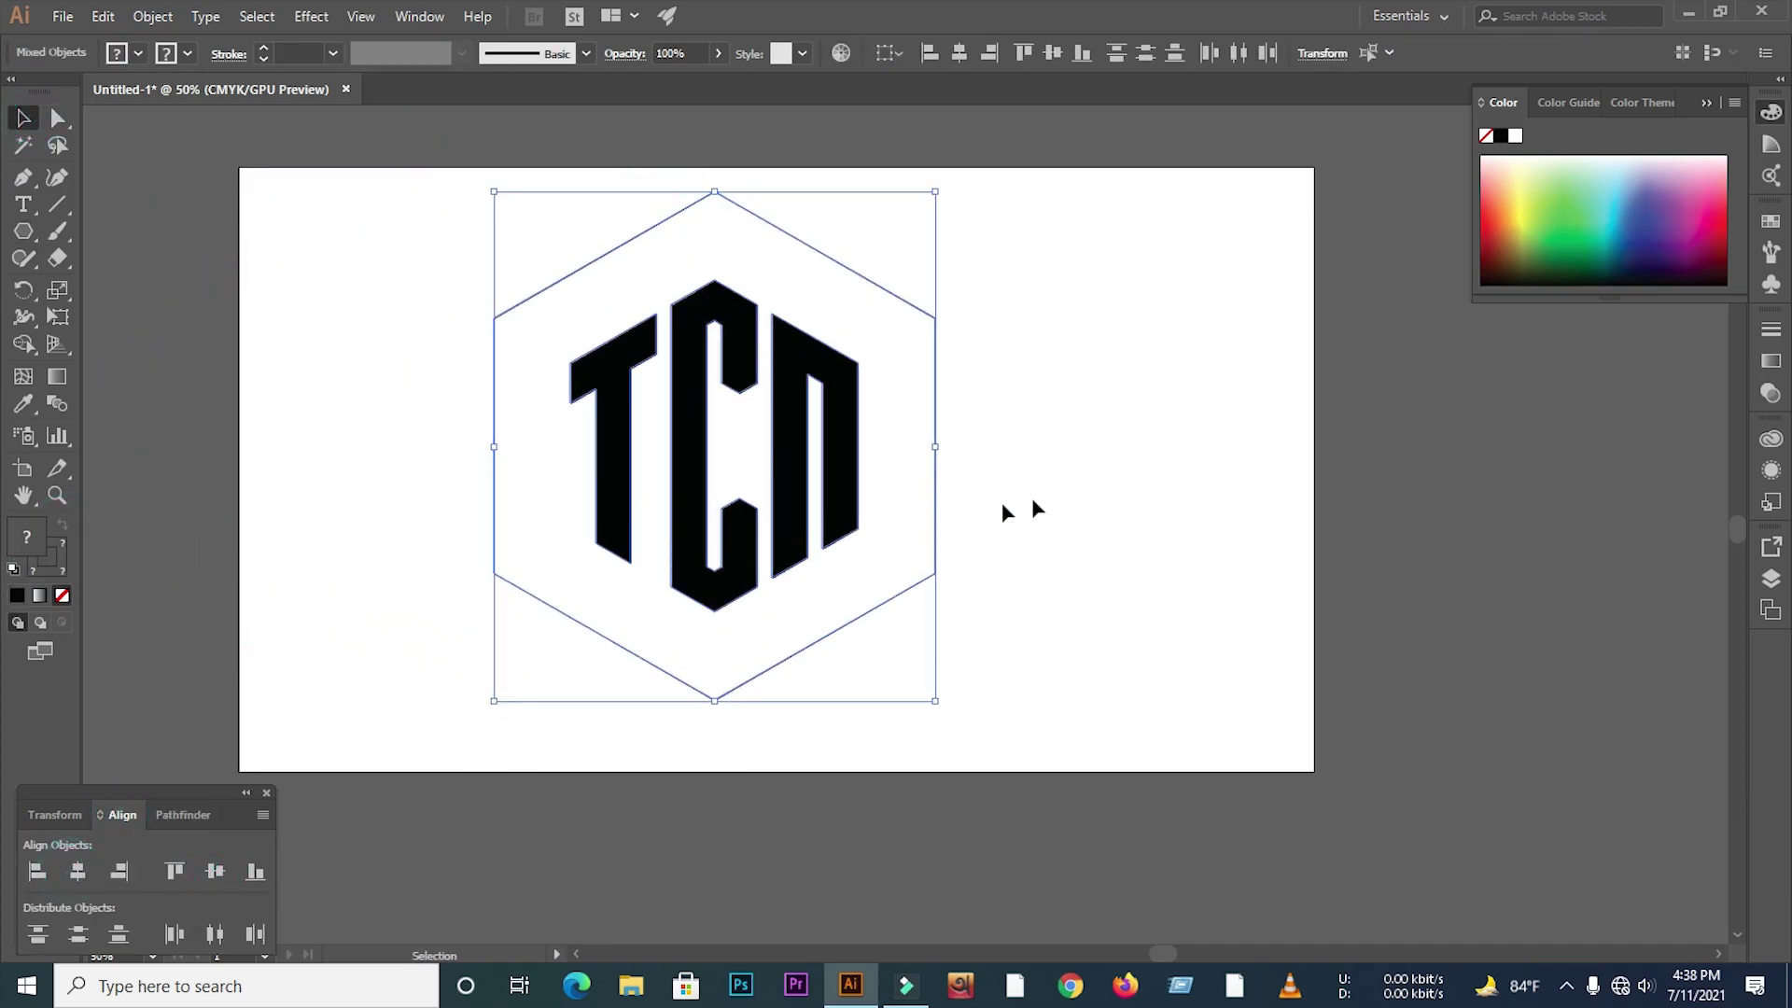
# - Shrink the hexagon closely around the letters and raise its stroke to 16 pt
pyautogui.click(819, 252)
pyautogui.hotkey('ctrl', '1')
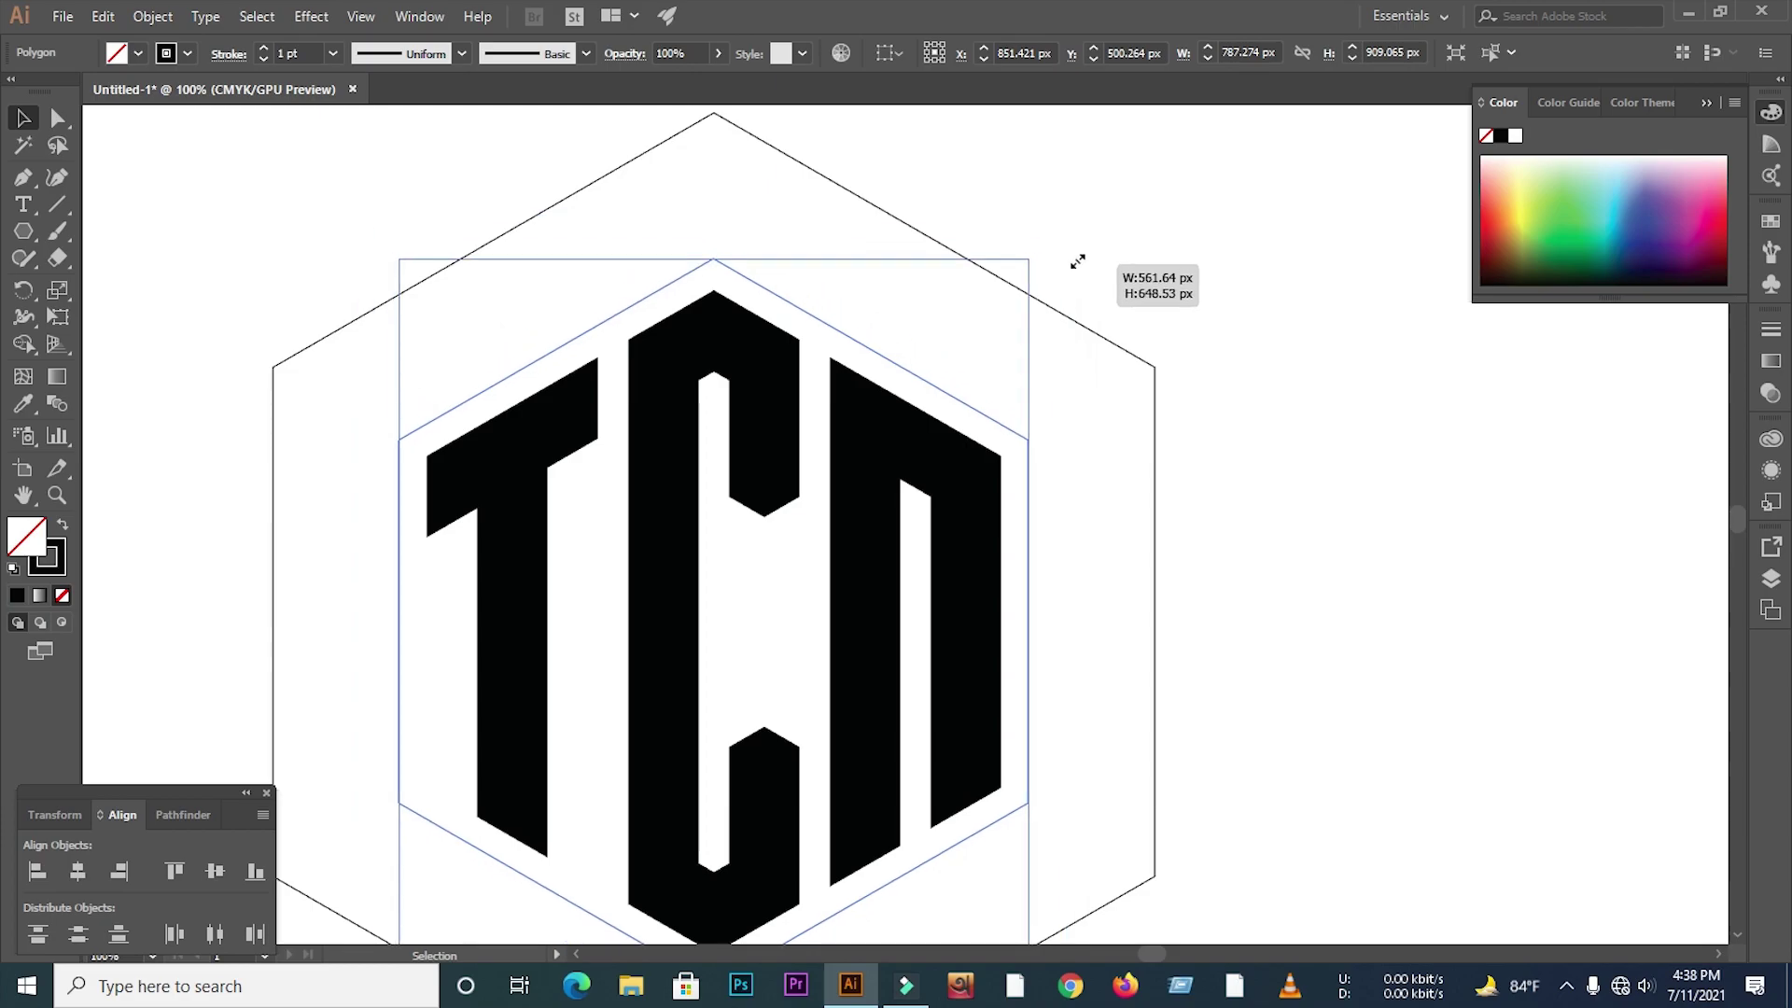
pyautogui.moveTo(1151, 112); pyautogui.dragTo(1032, 260)
pyautogui.click(261, 46)
pyautogui.click(263, 46)
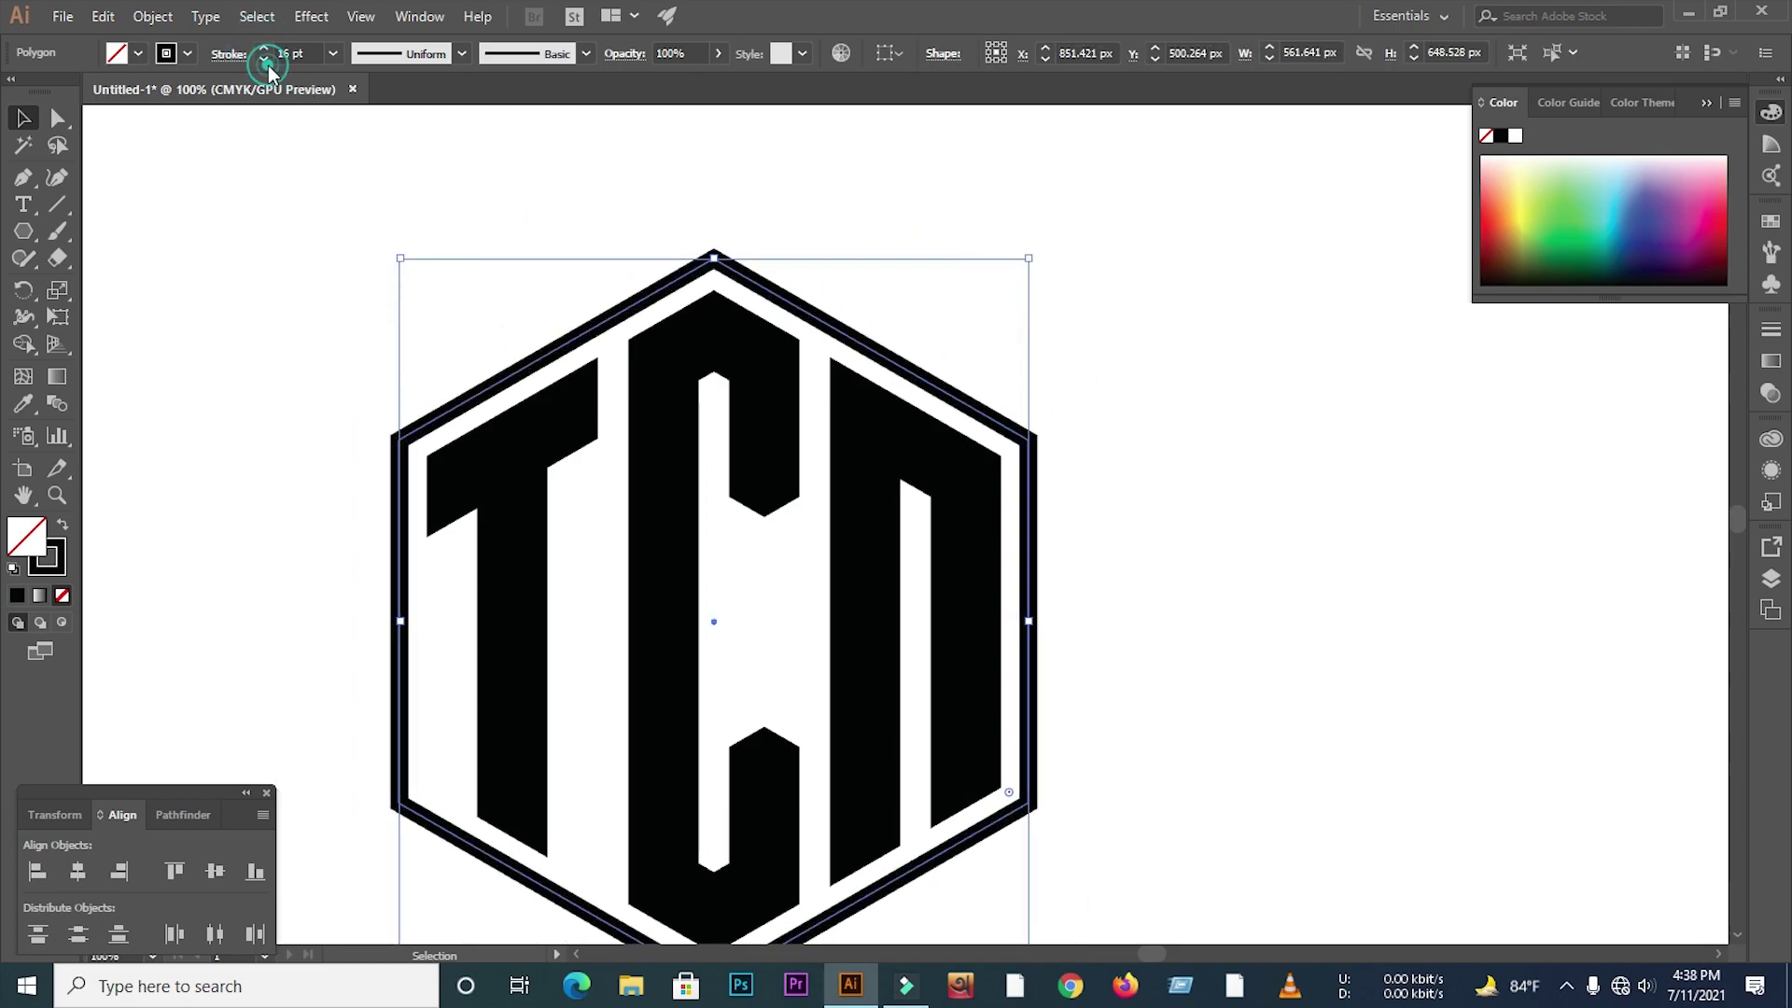
pyautogui.press('a')
# - Round the hexagon's corners
pyautogui.moveTo(709, 286); pyautogui.dragTo(496, 267)
pyautogui.click(496, 267)
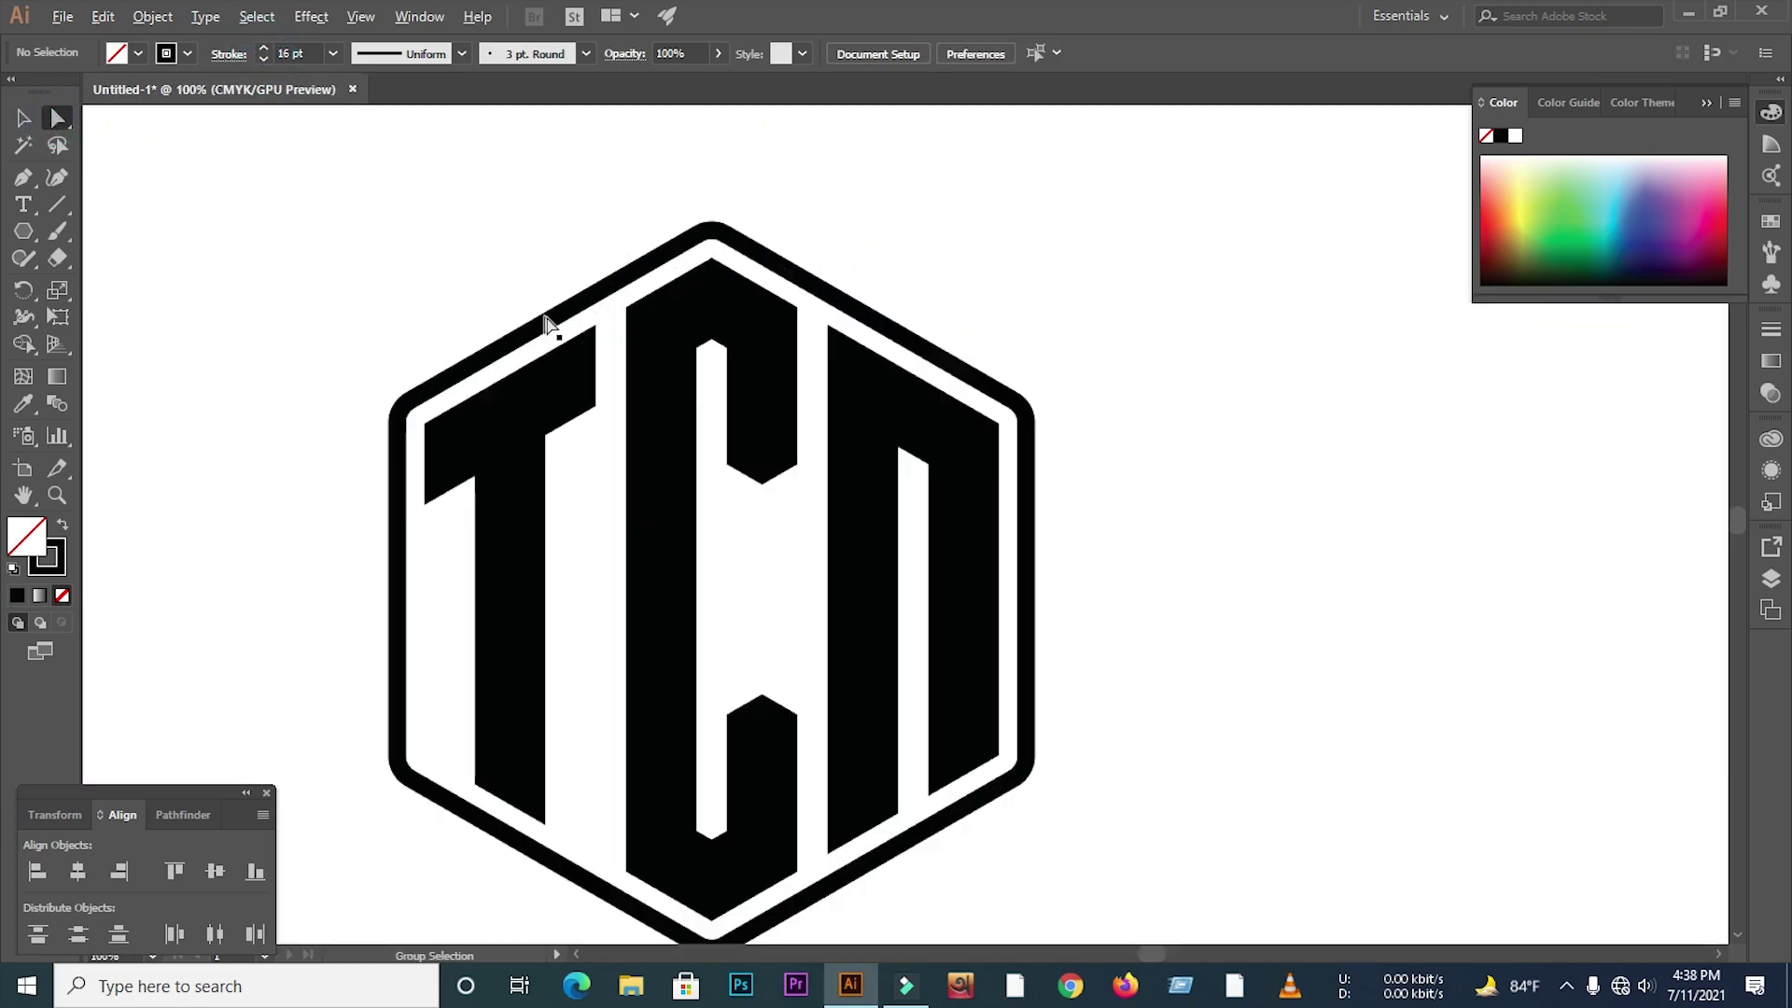
pyautogui.click(548, 324)
pyautogui.click(22, 119)
pyautogui.scroll(3, 699, 309)
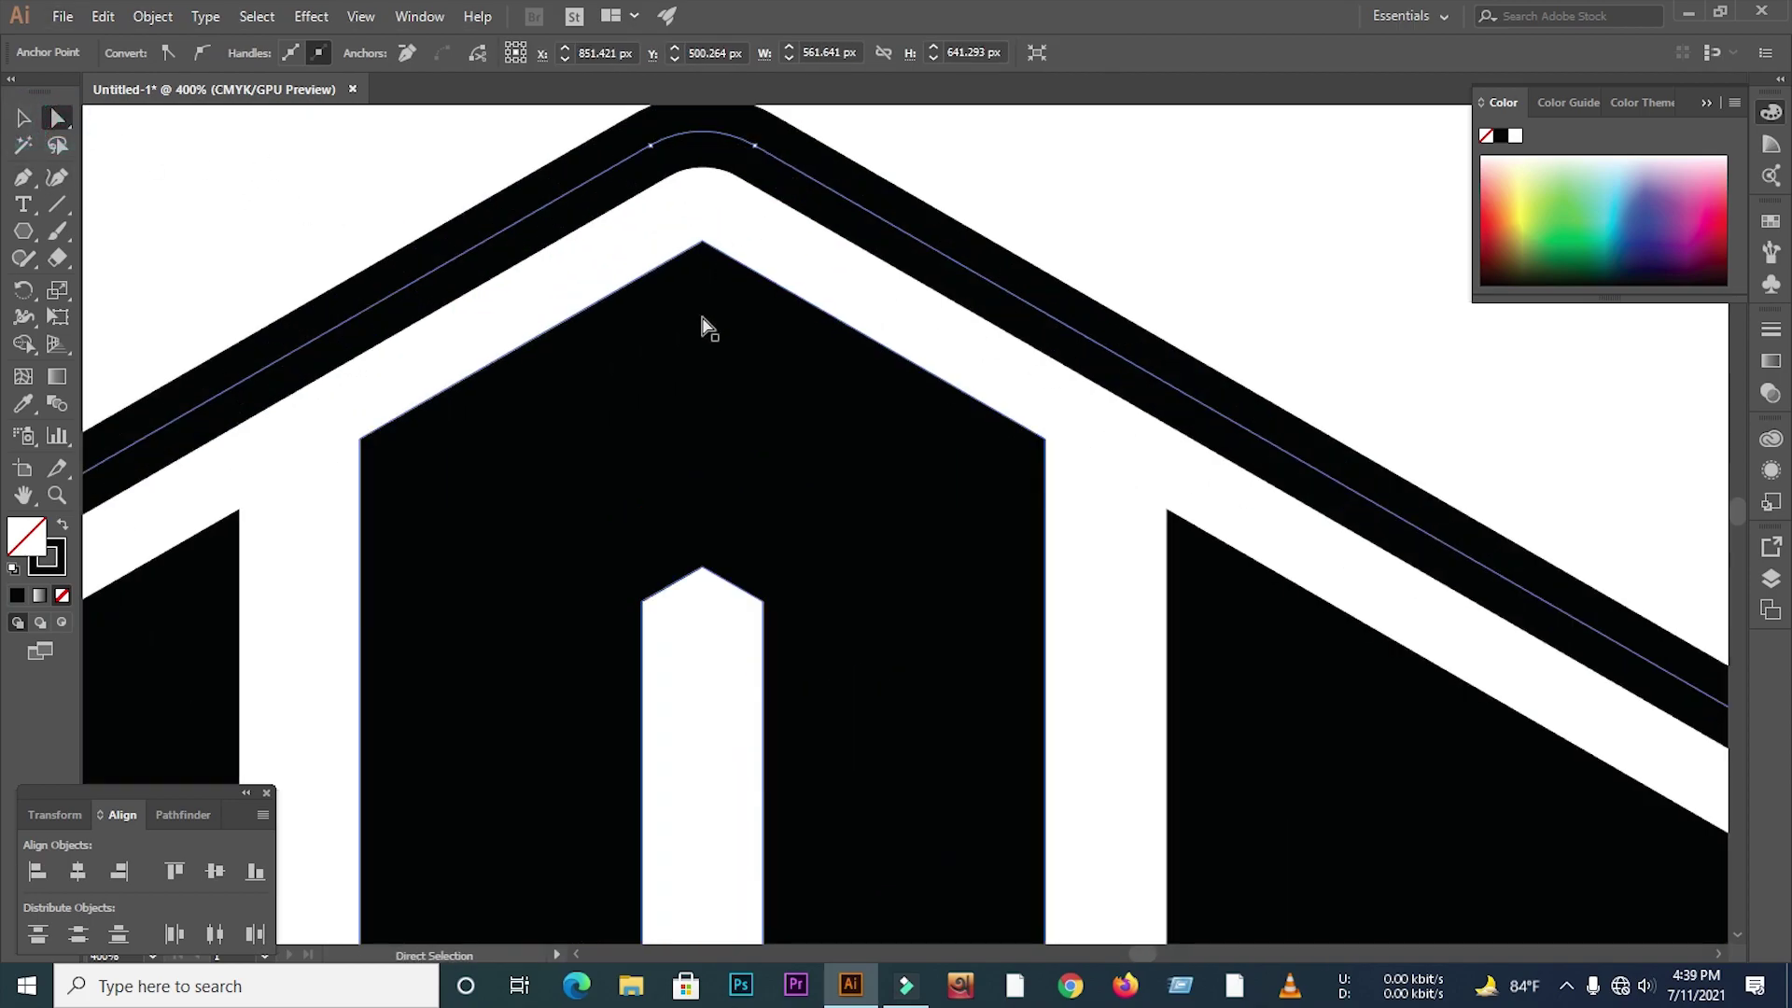
pyautogui.scroll(-3, 699, 309)
pyautogui.scroll(-2, 672, 355)
# - Give the logo group a dark gray fill
pyautogui.click(673, 355)
pyautogui.doubleClick(26, 534)
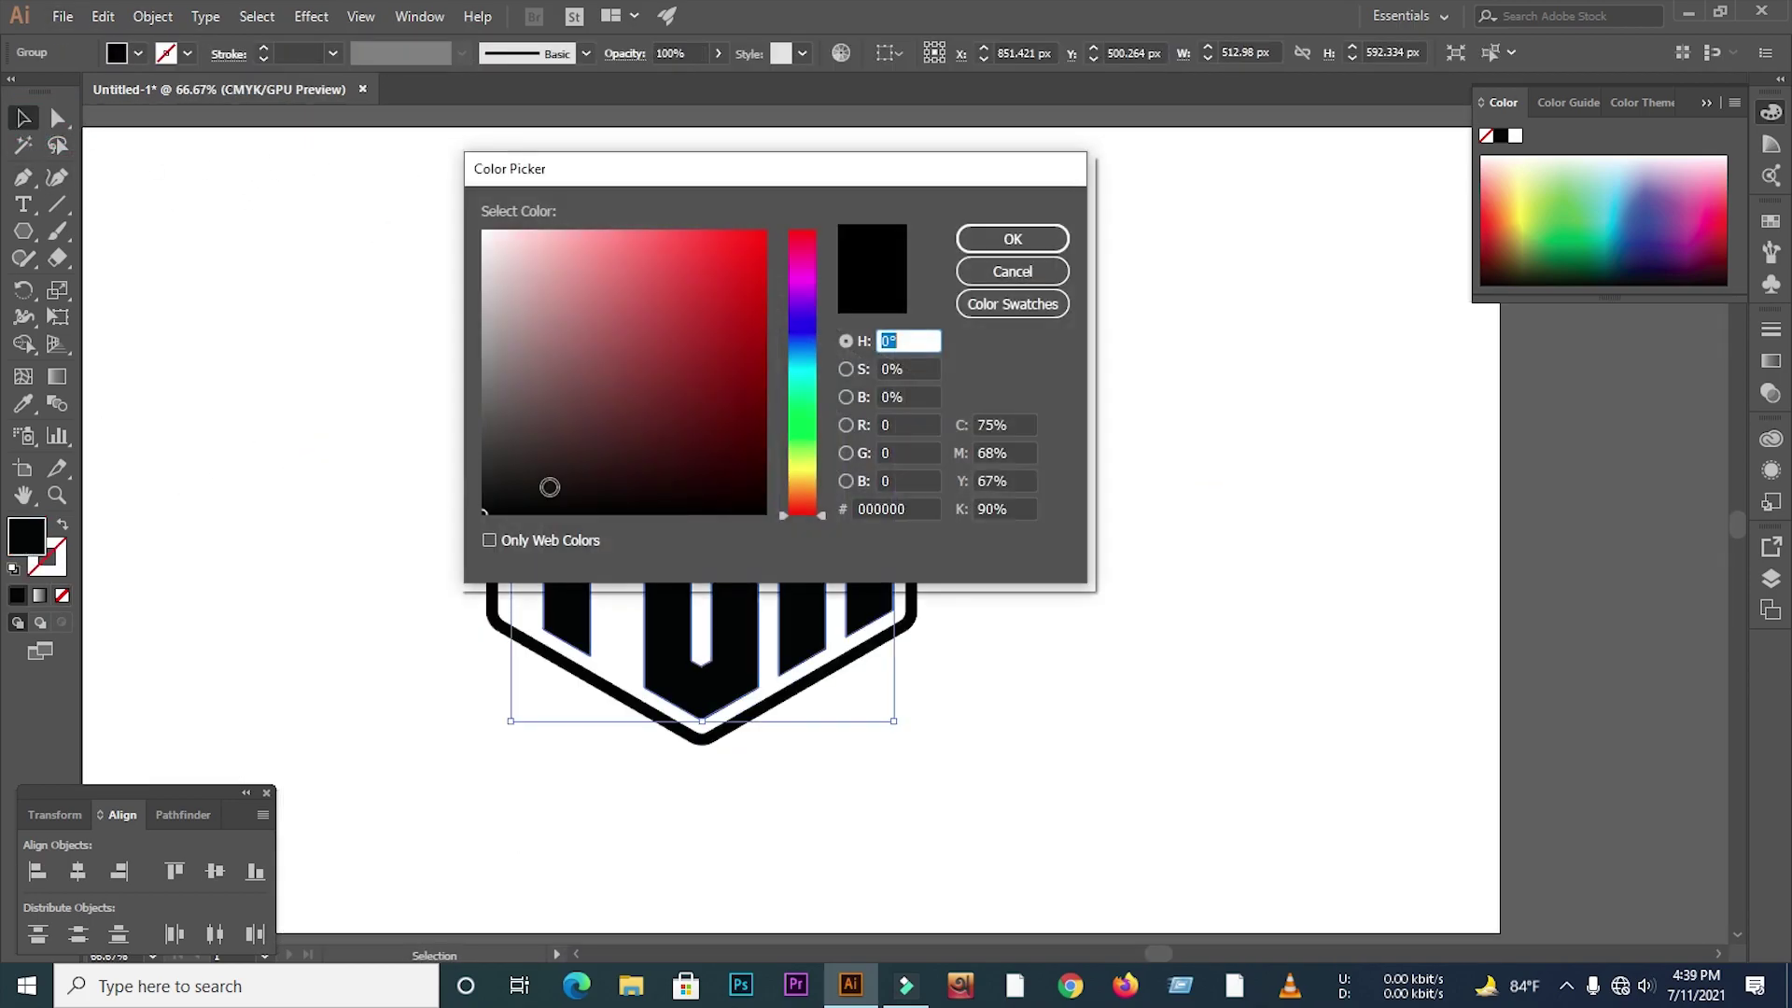
pyautogui.click(1007, 241)
# - Expand the hexagon's stroke into a solid outline shape
pyautogui.click(818, 325)
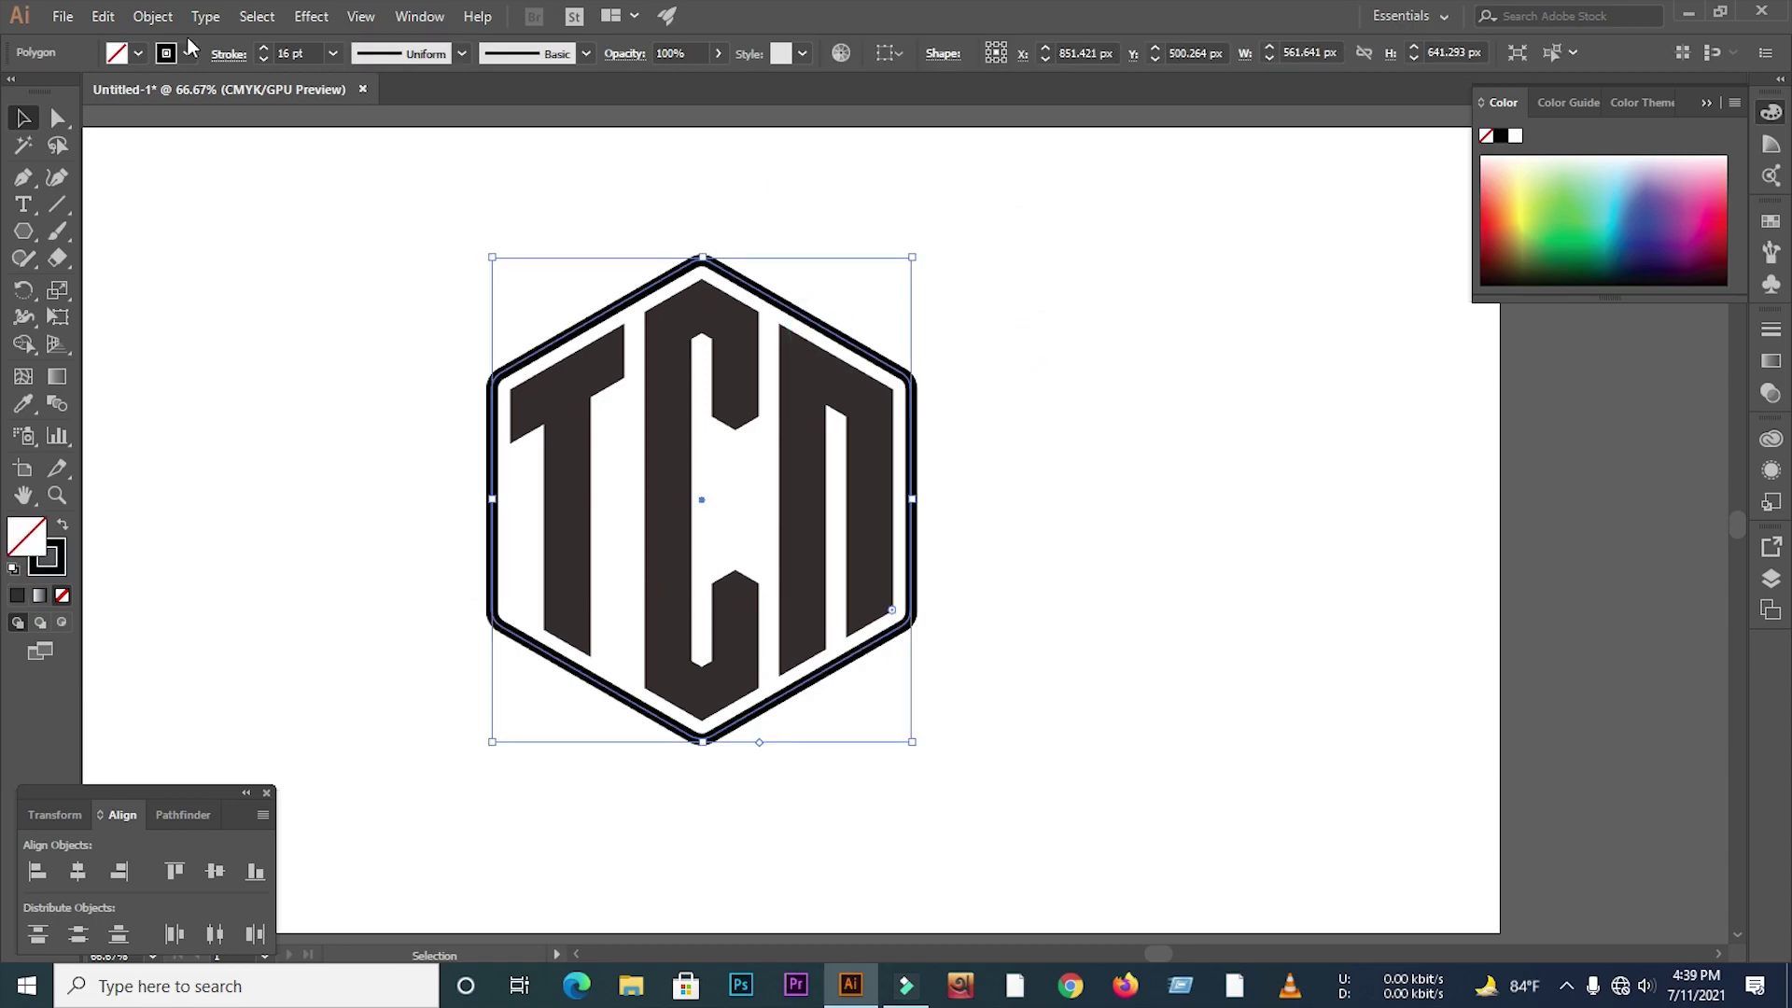
pyautogui.click(153, 16)
pyautogui.click(197, 252)
pyautogui.click(1390, 488)
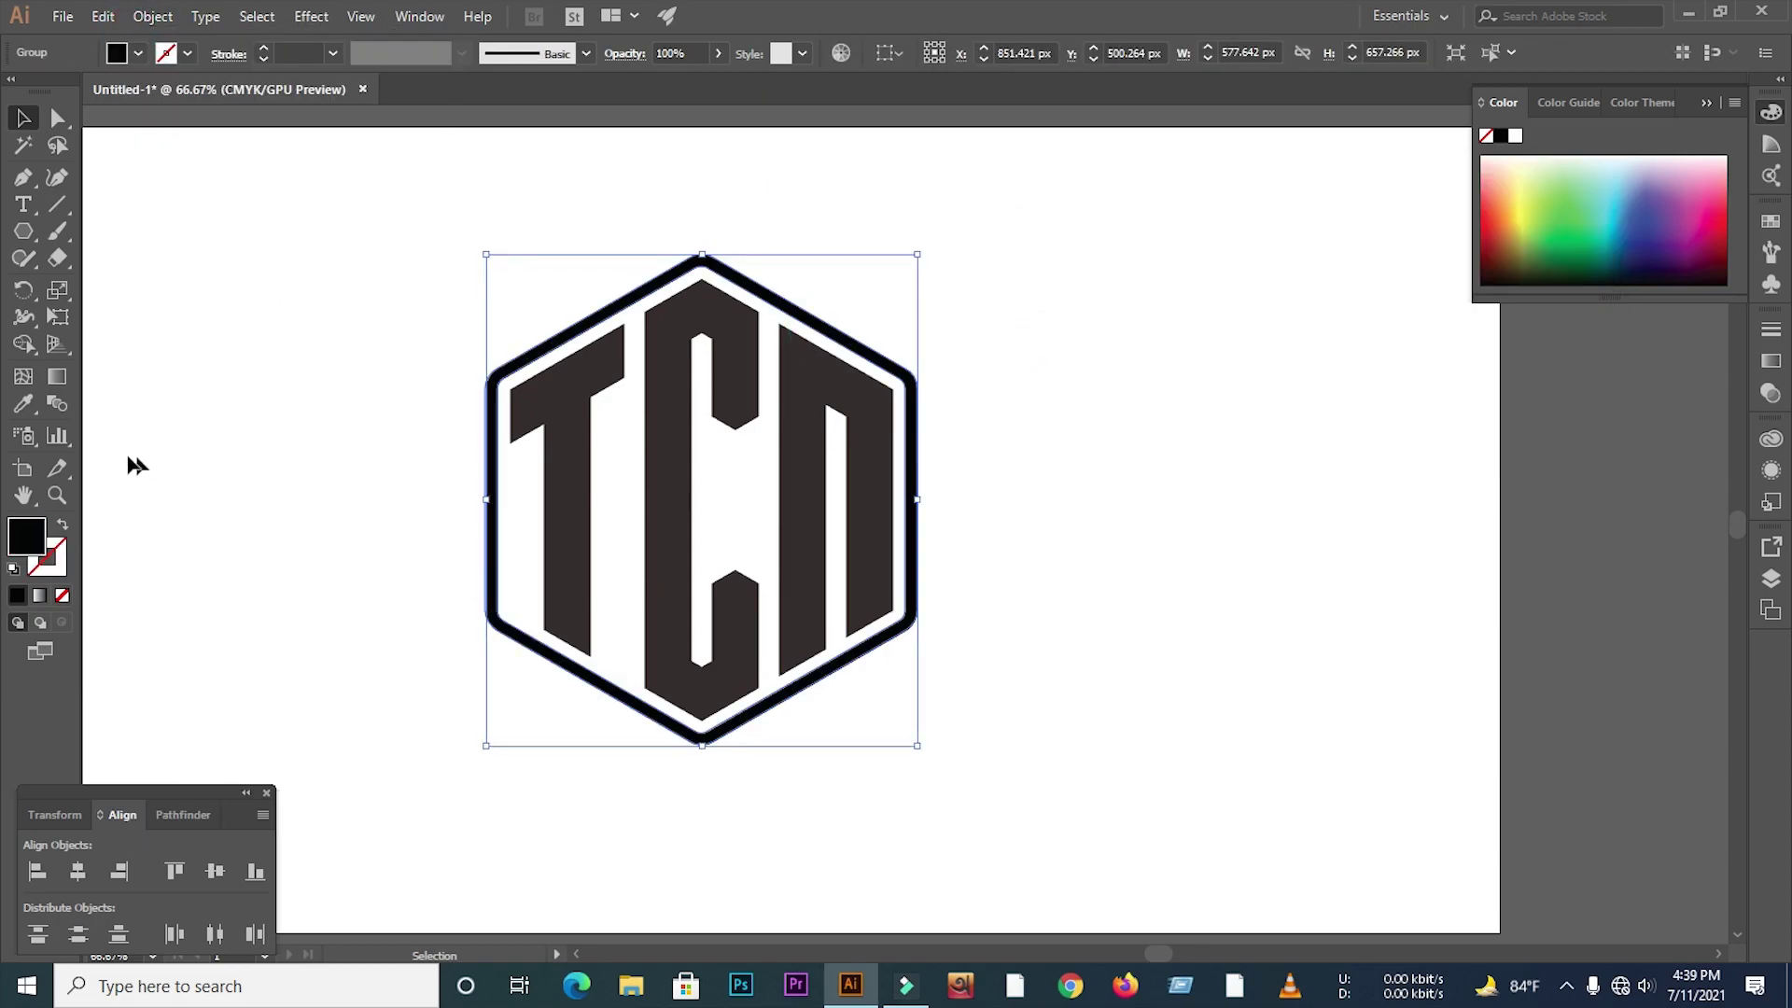
# - Apply the letters' dark gray to the hexagon with the Eyedropper, then deselect
pyautogui.click(26, 405)
pyautogui.click(580, 367)
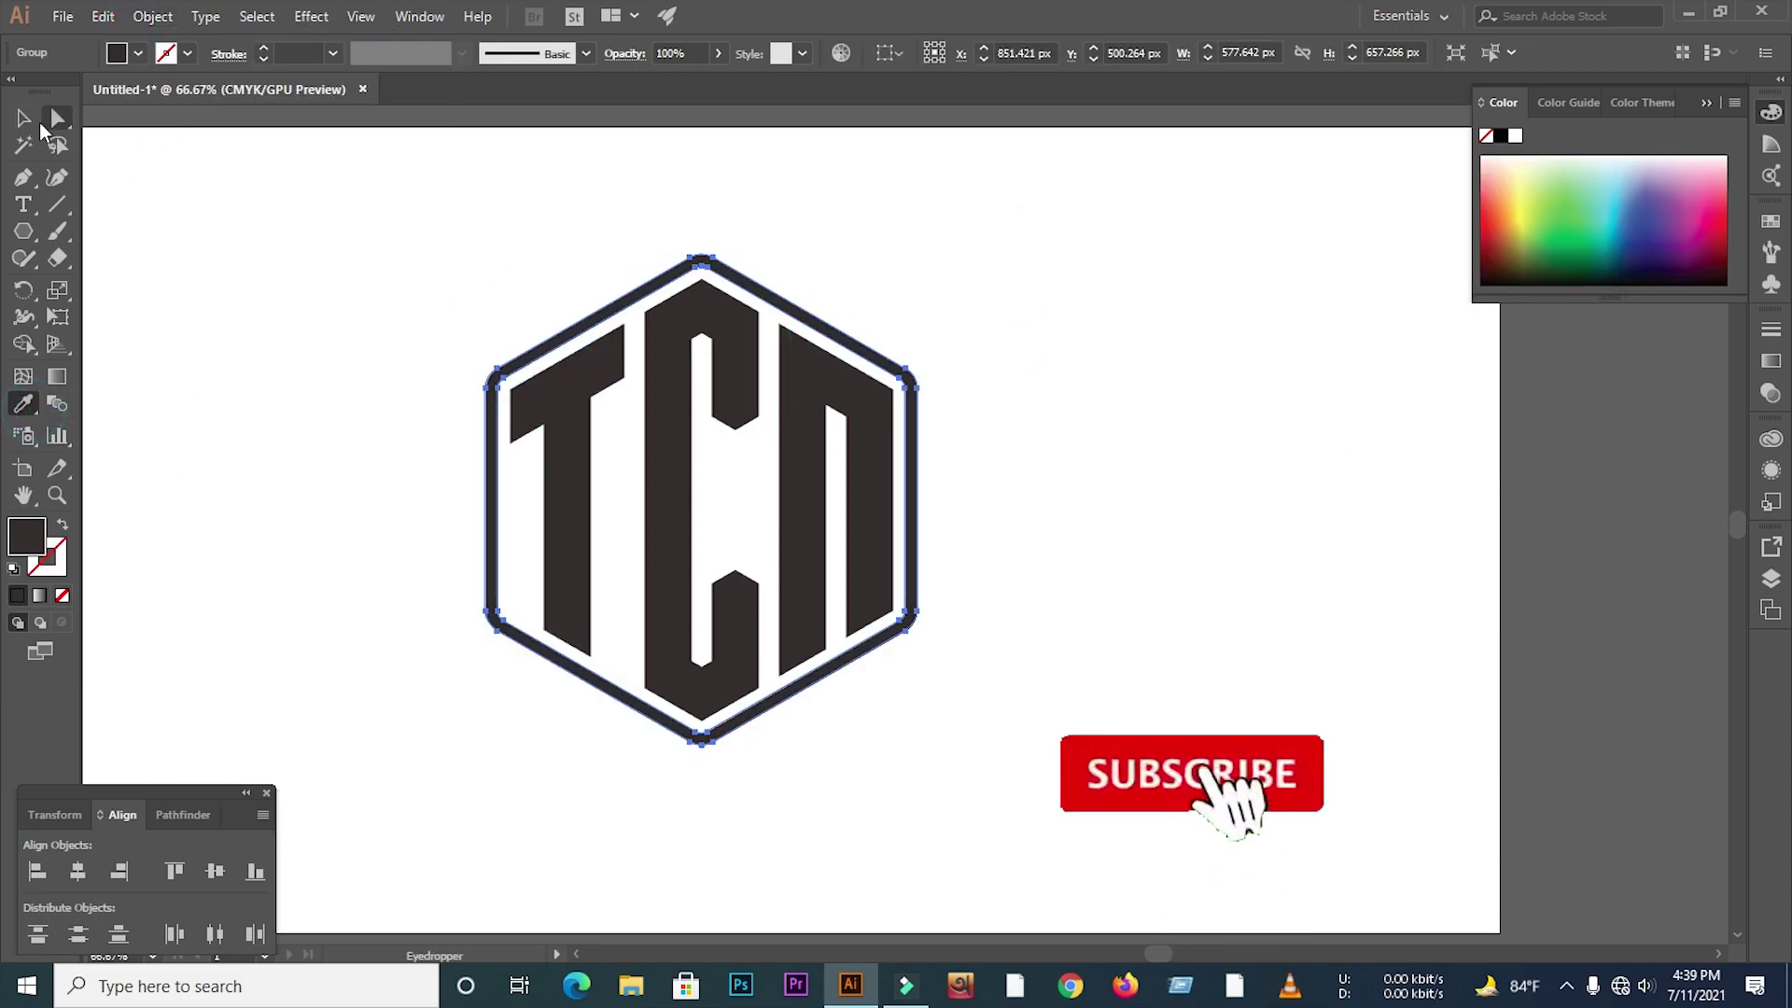
pyautogui.click(27, 115)
pyautogui.click(306, 317)
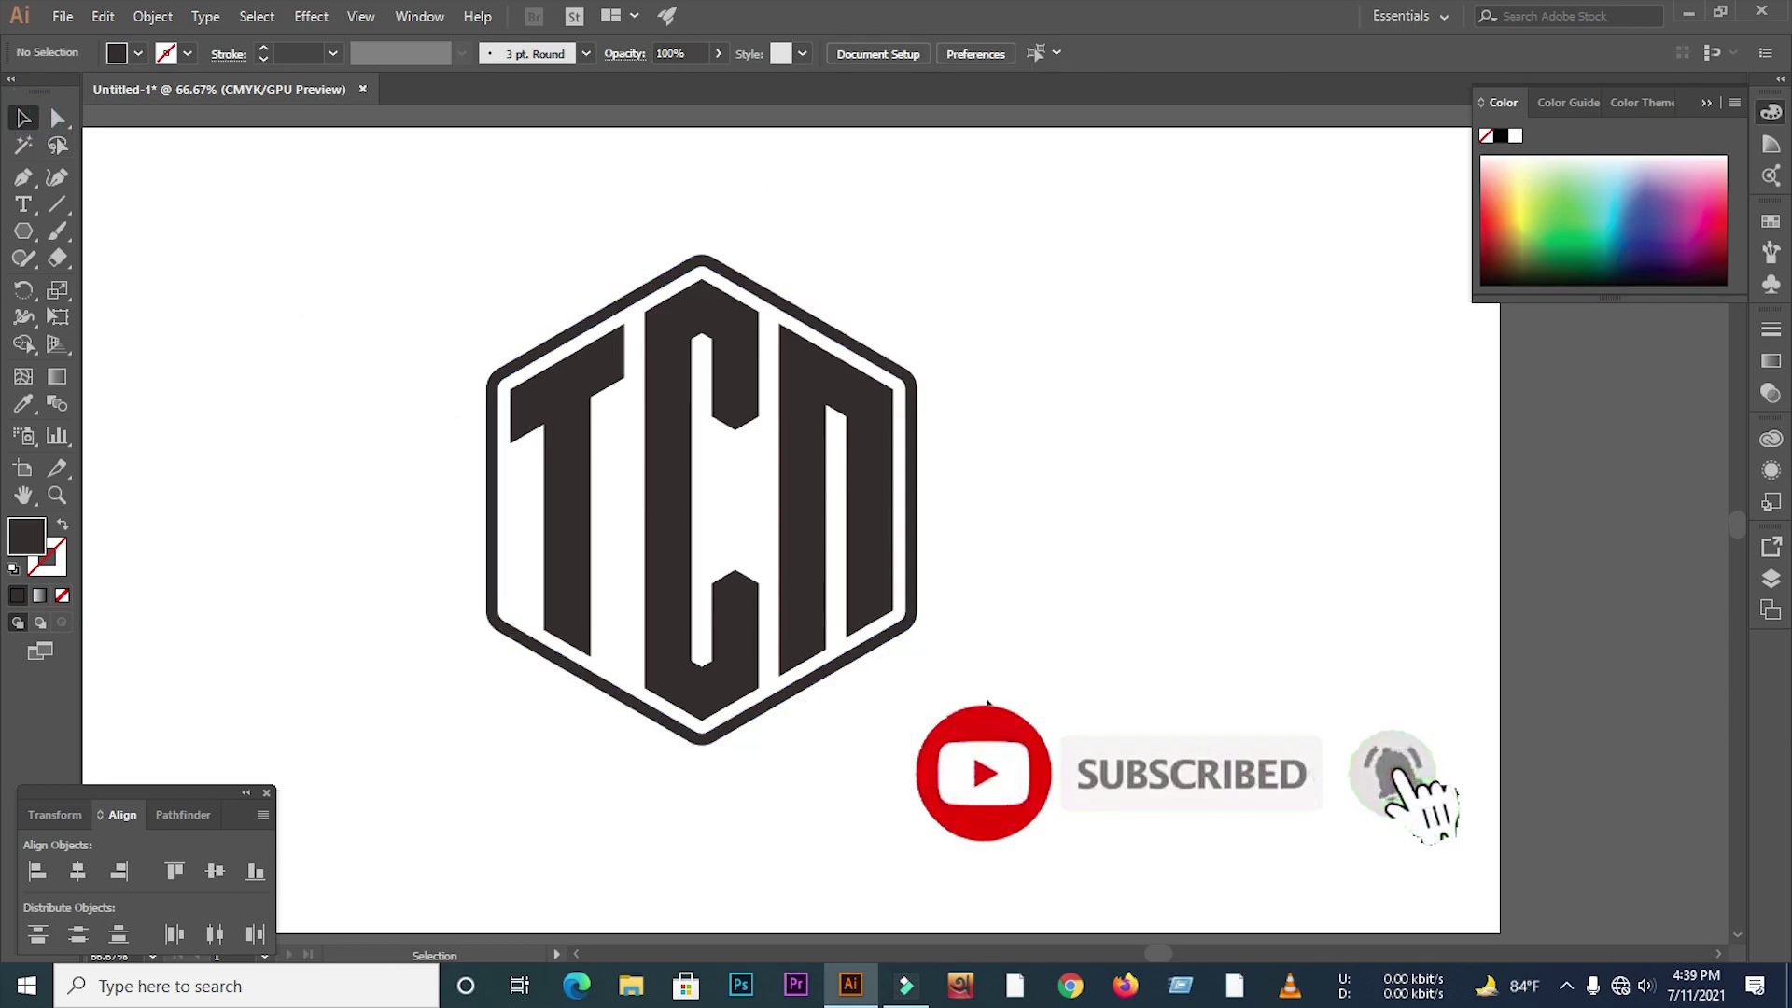